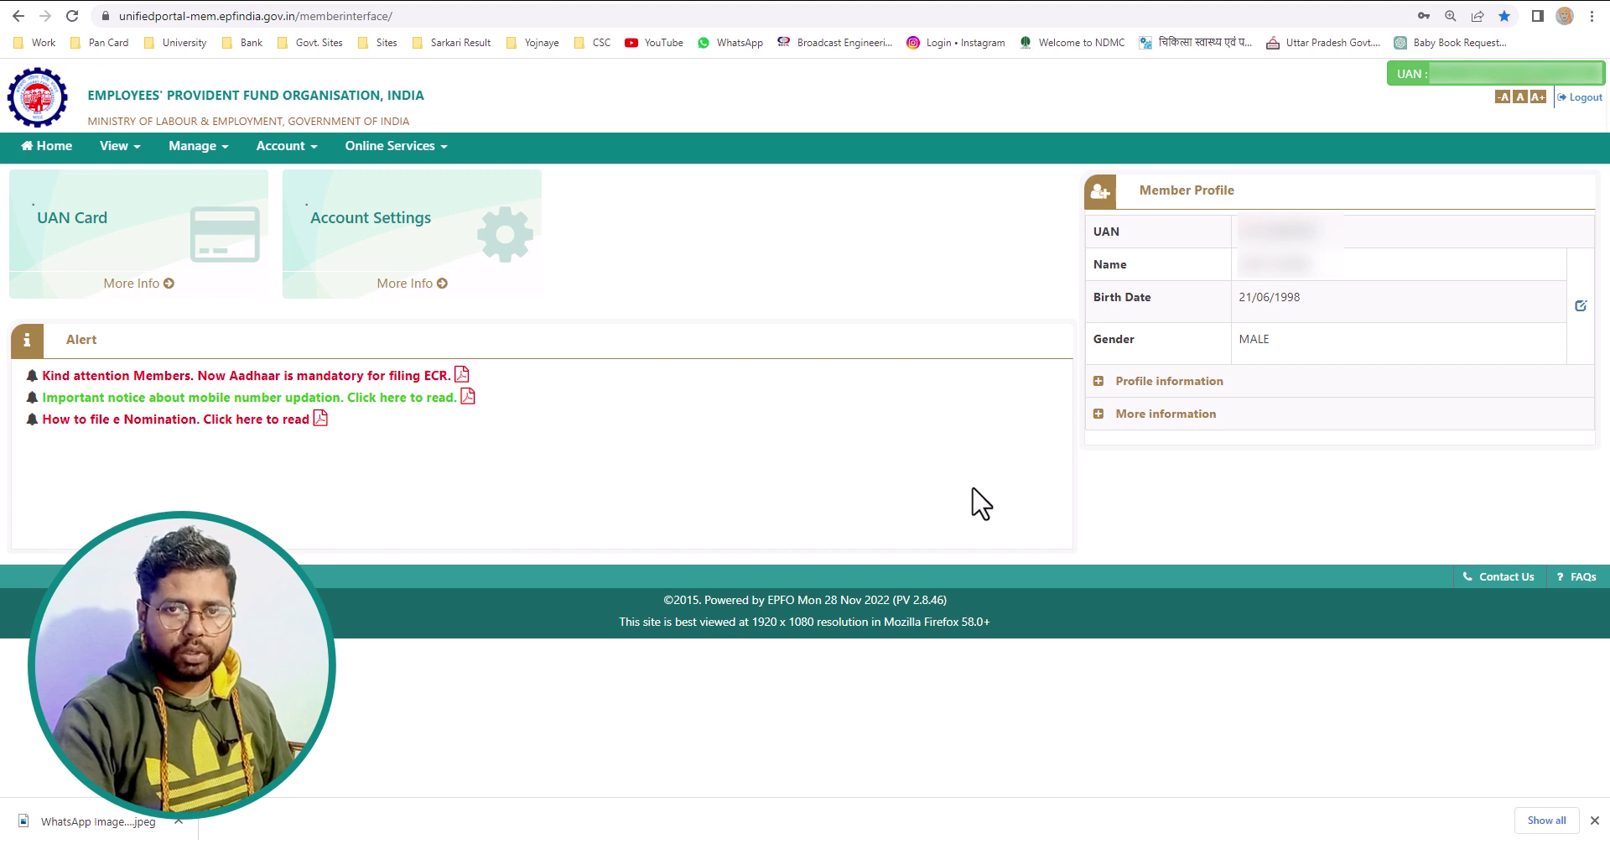
Step: Open the member's service history and check the EPF date of exit
click(125, 146)
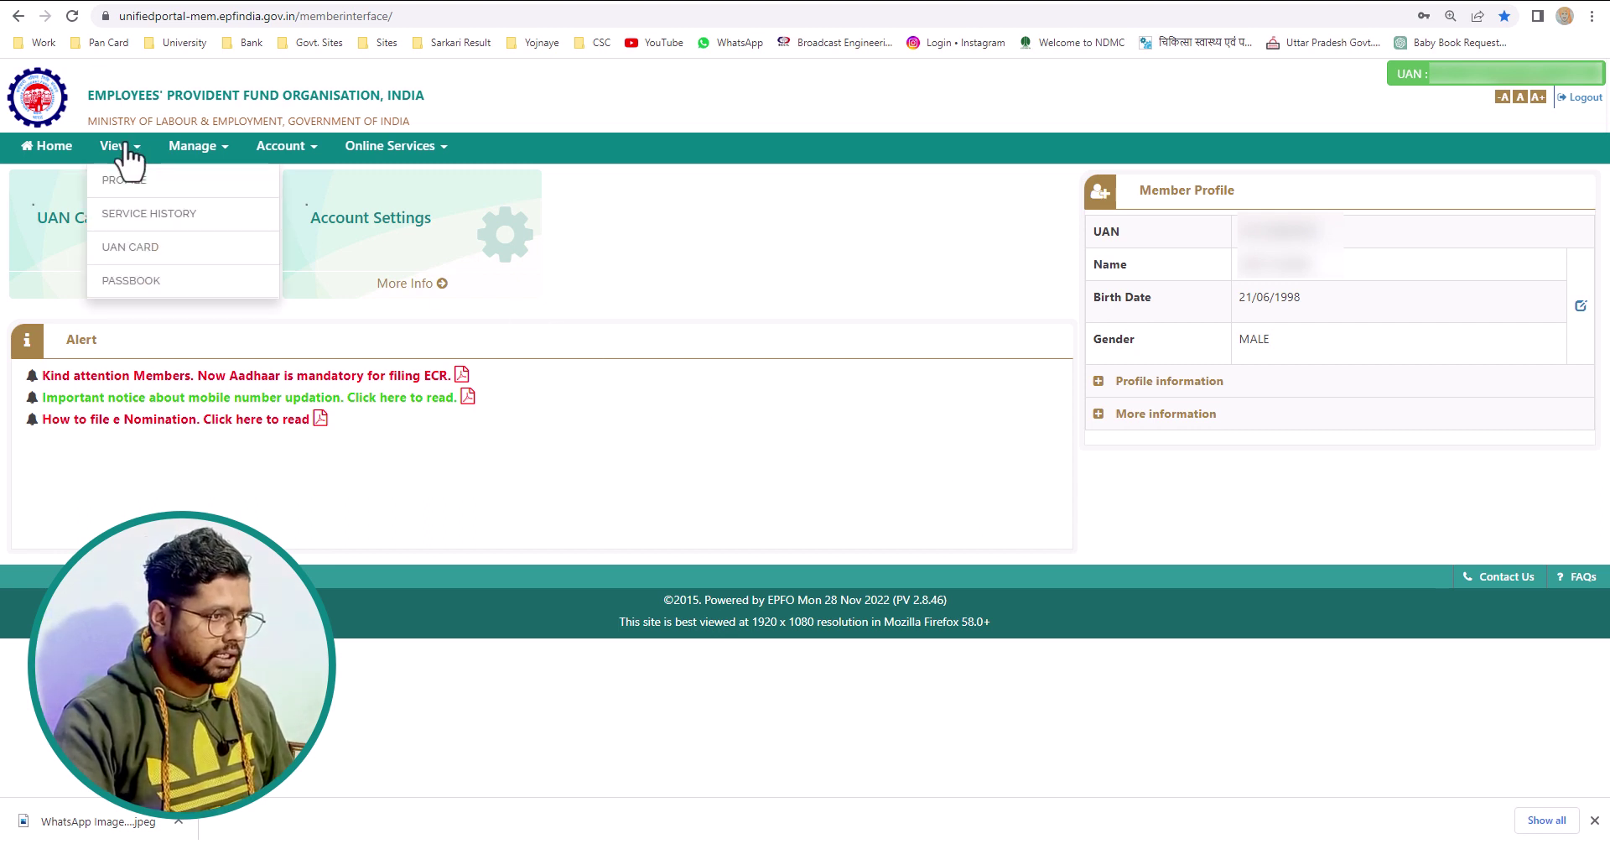
click(130, 214)
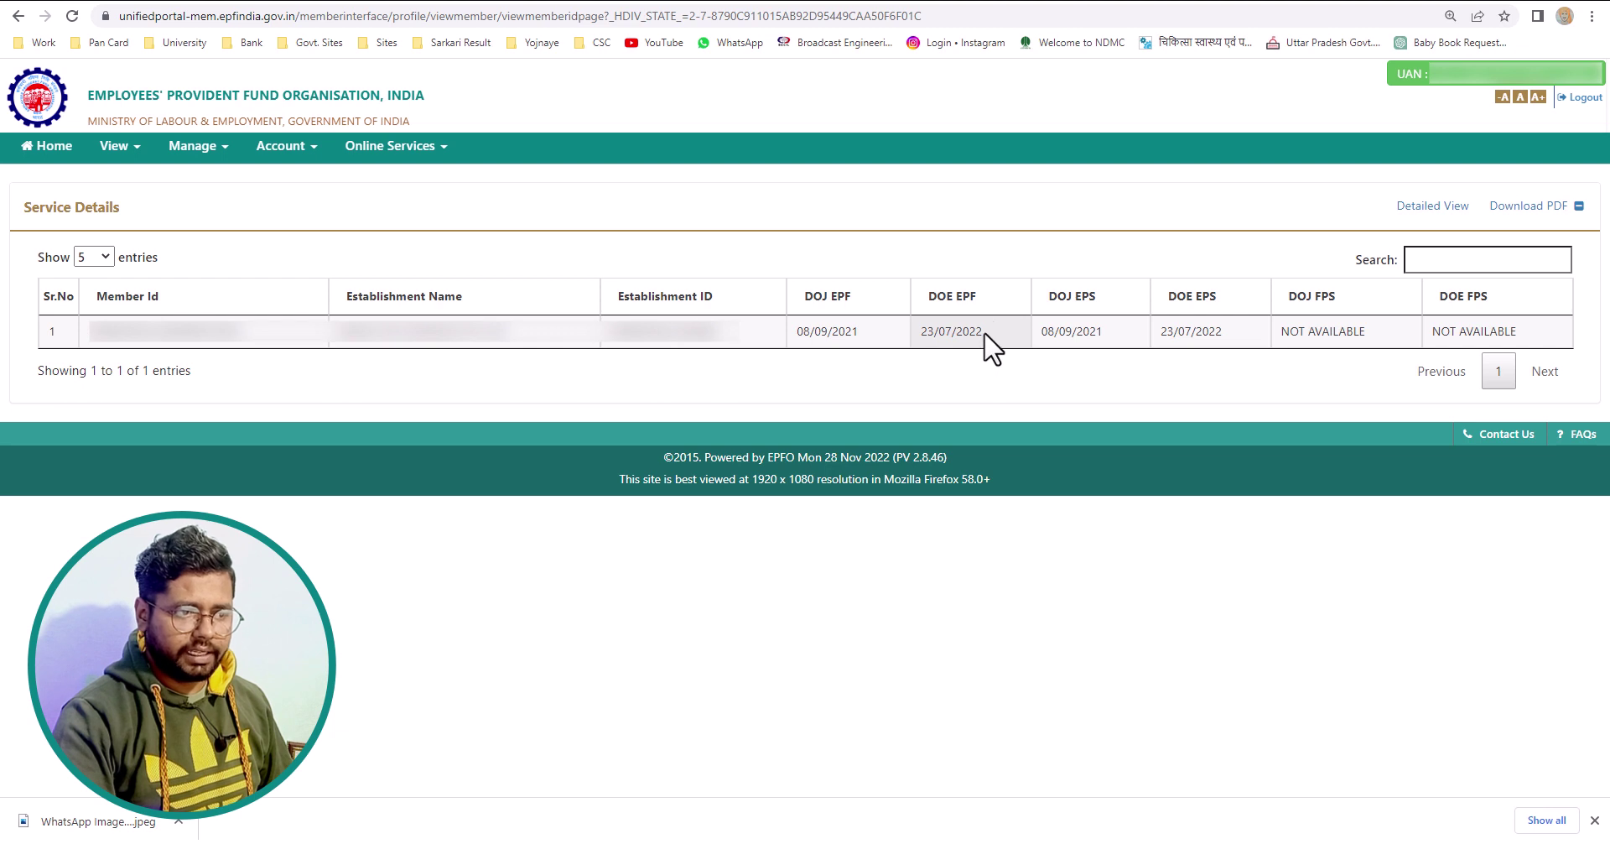
drag(986, 344, 931, 357)
click(931, 352)
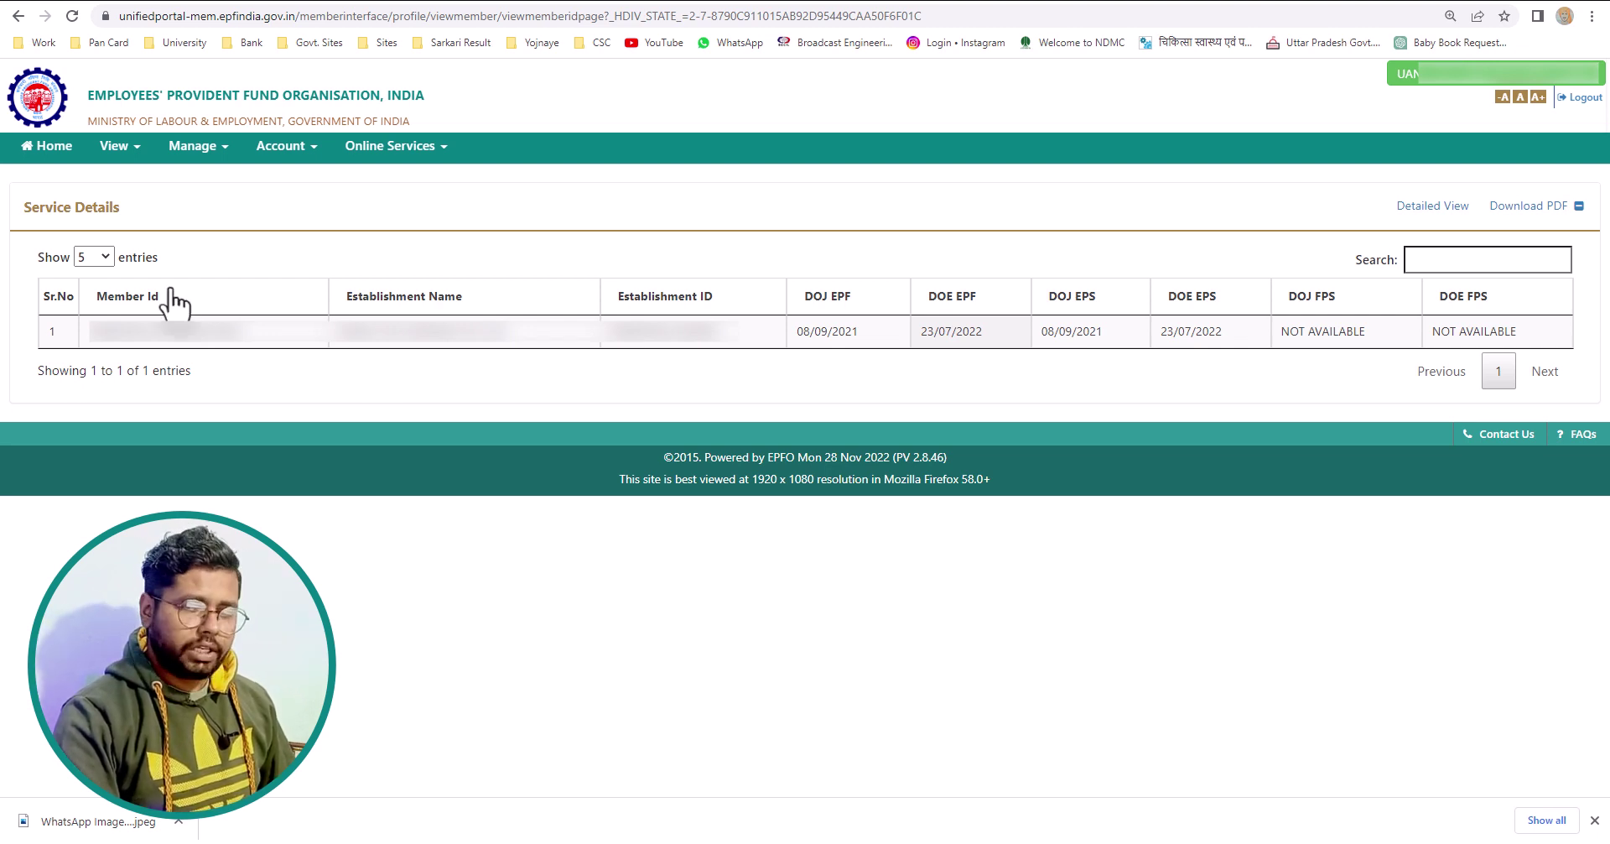
Step: Return to the home page and expand the profile information to check the PAN and bank account details
click(50, 150)
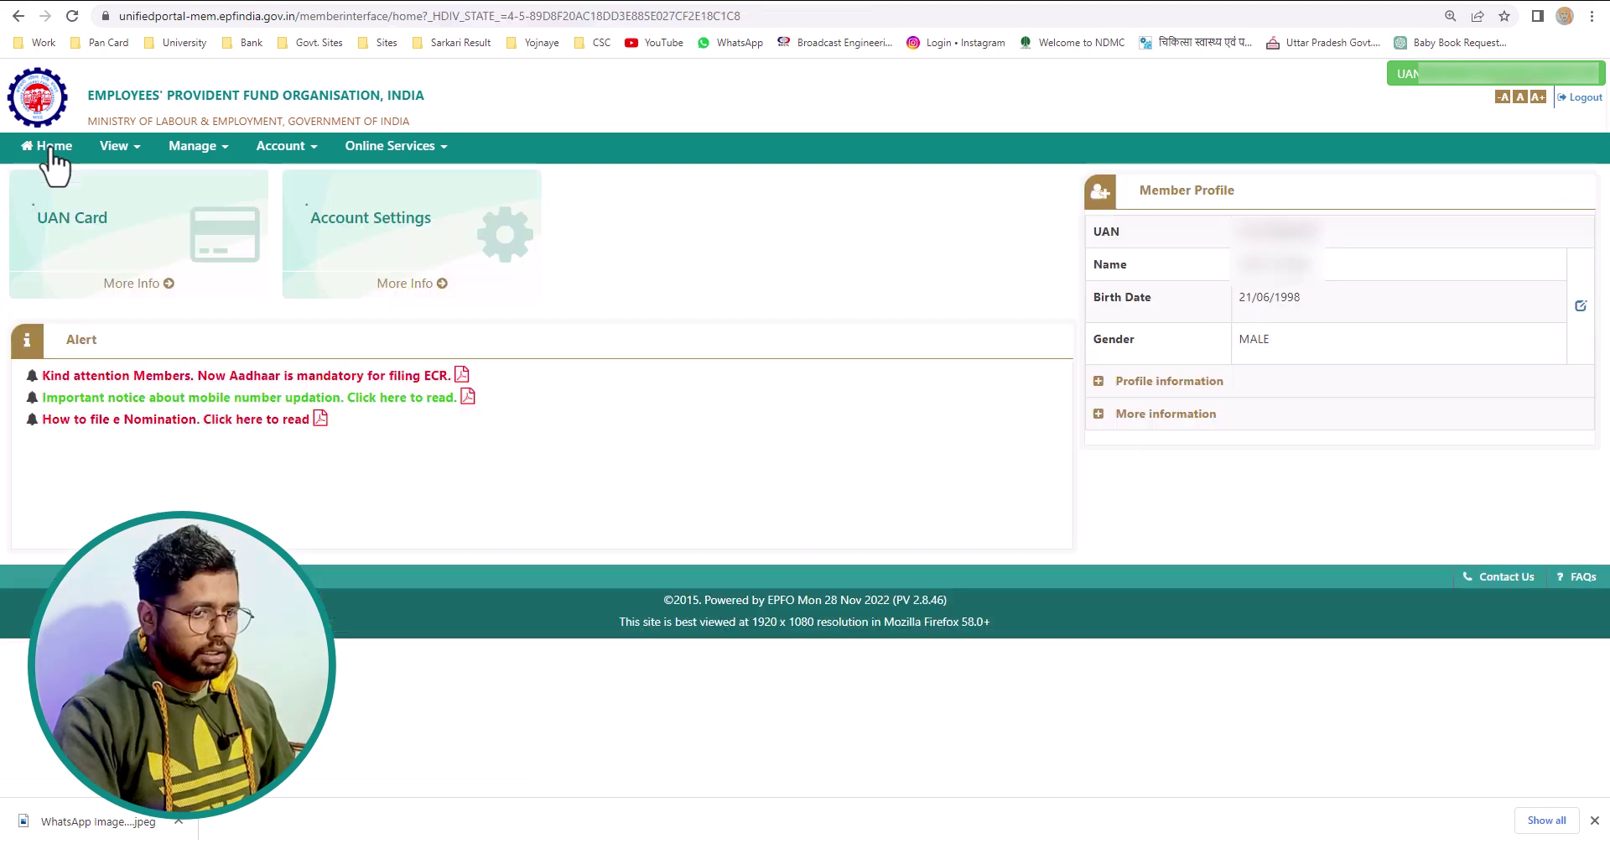
click(1108, 387)
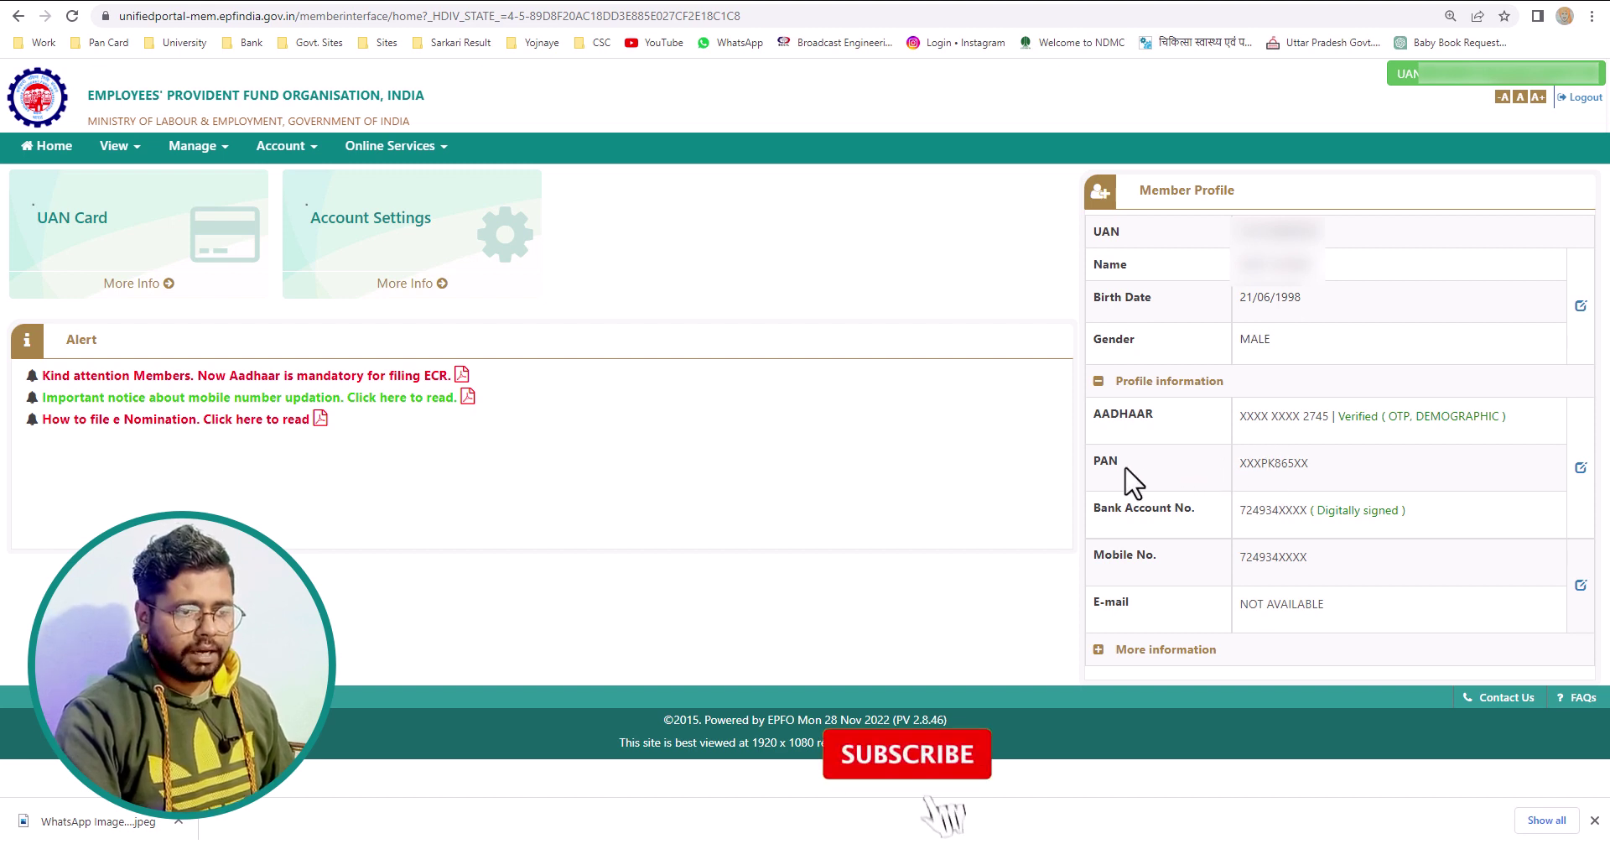
double_click(1100, 463)
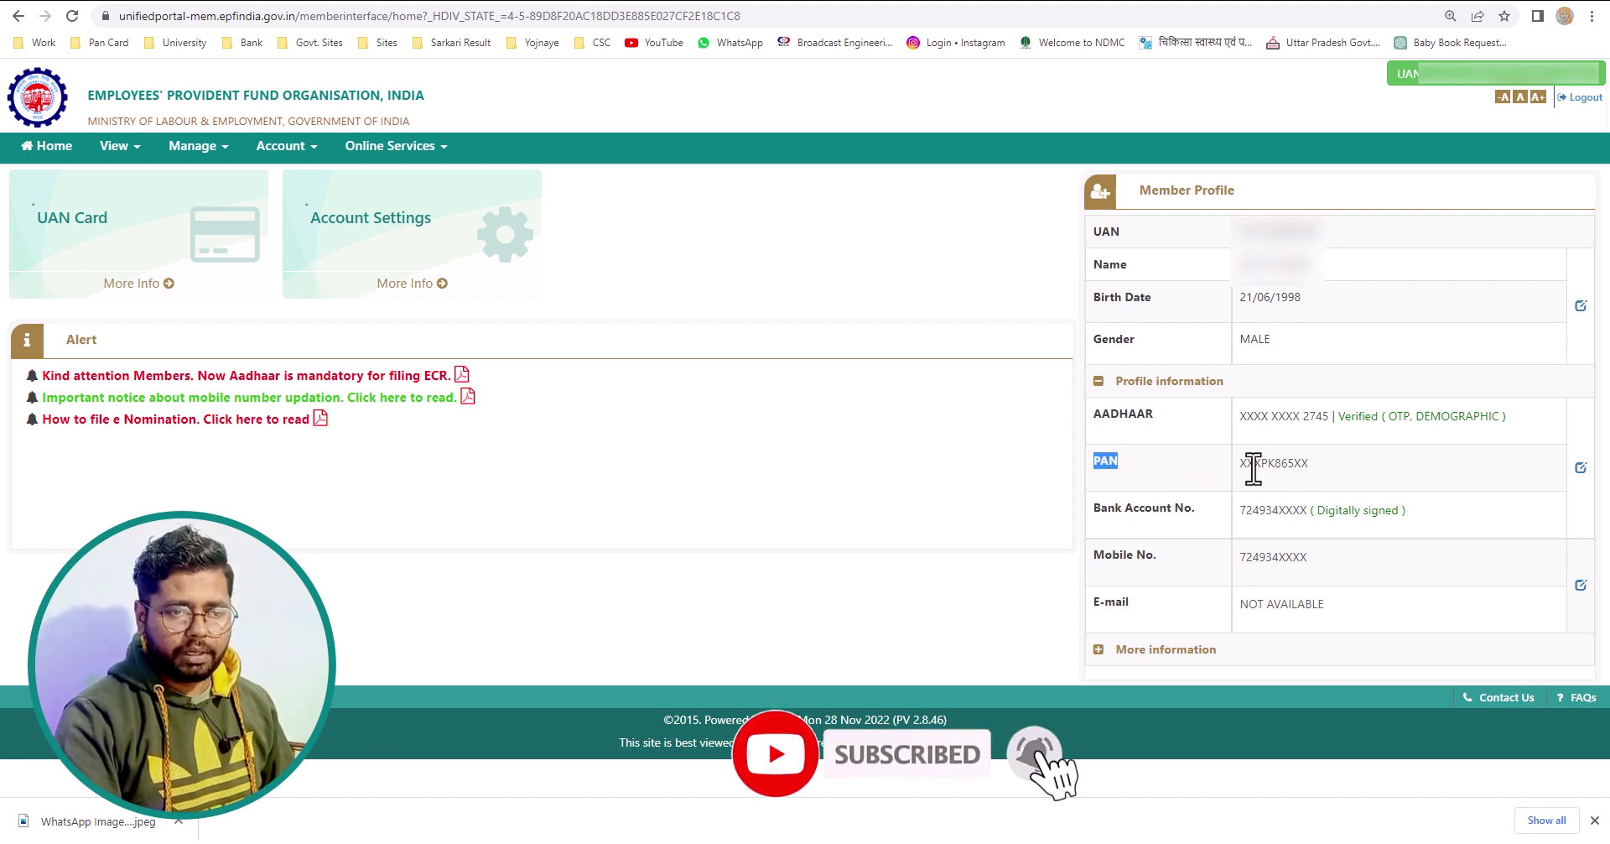
drag(1248, 463, 1305, 489)
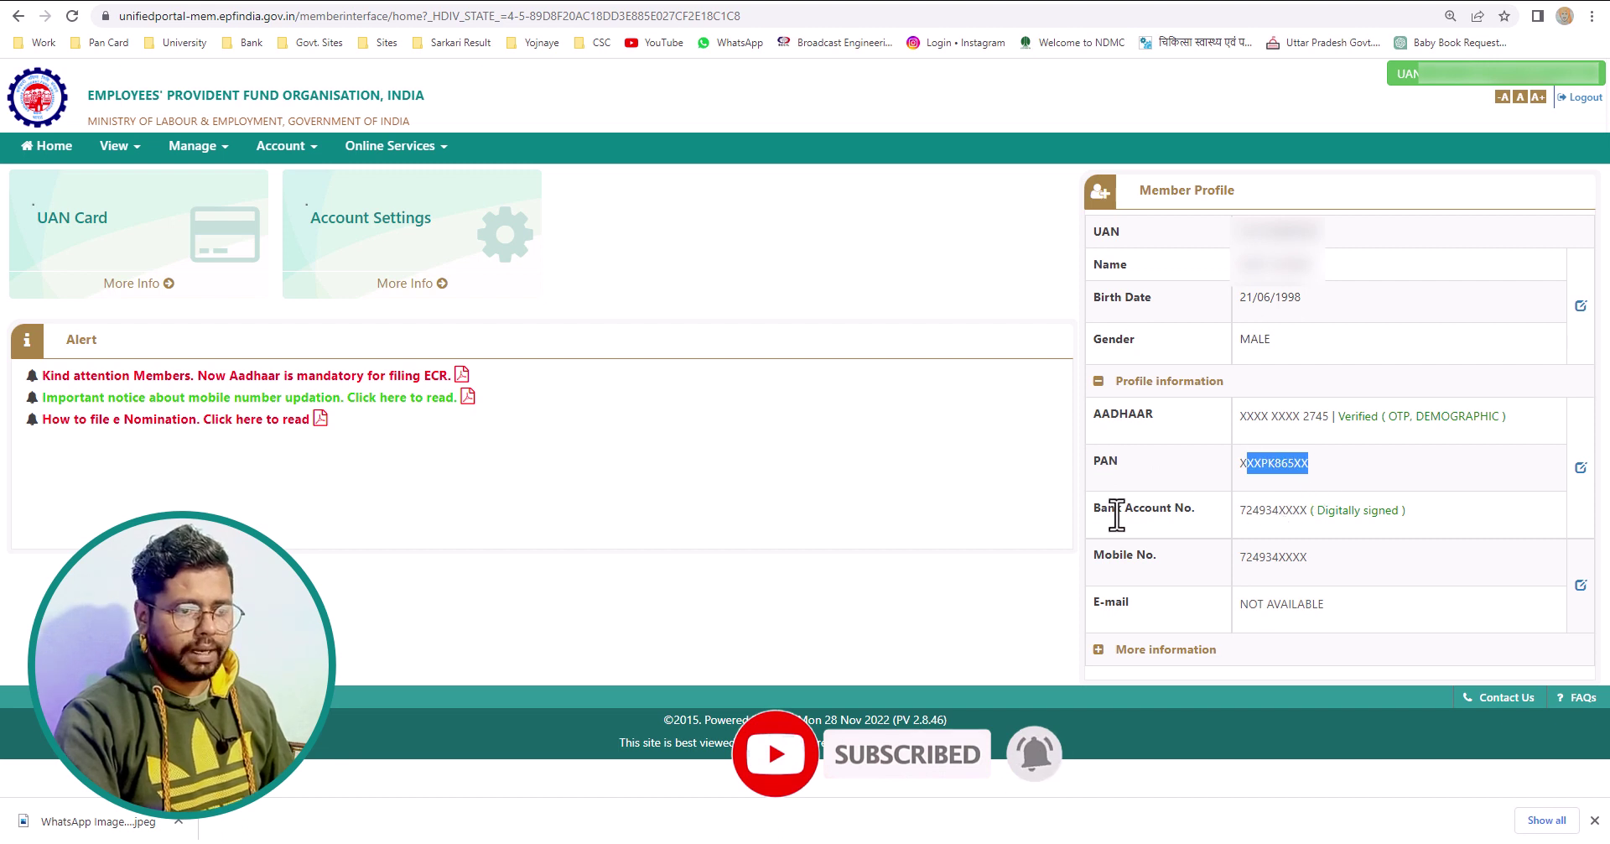
drag(1101, 509, 1305, 514)
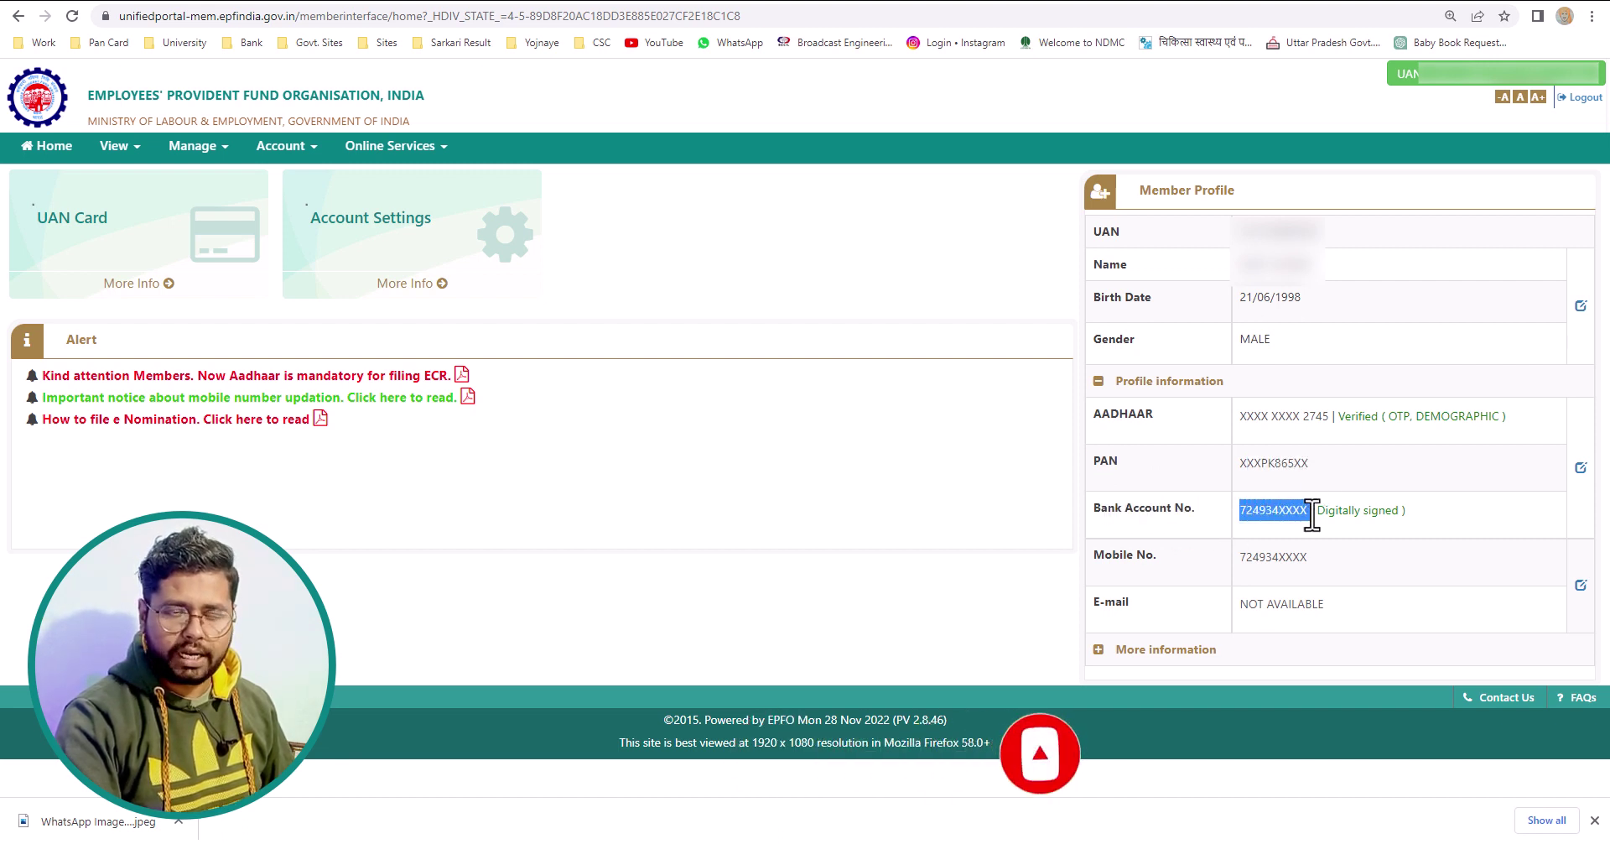
click(1007, 499)
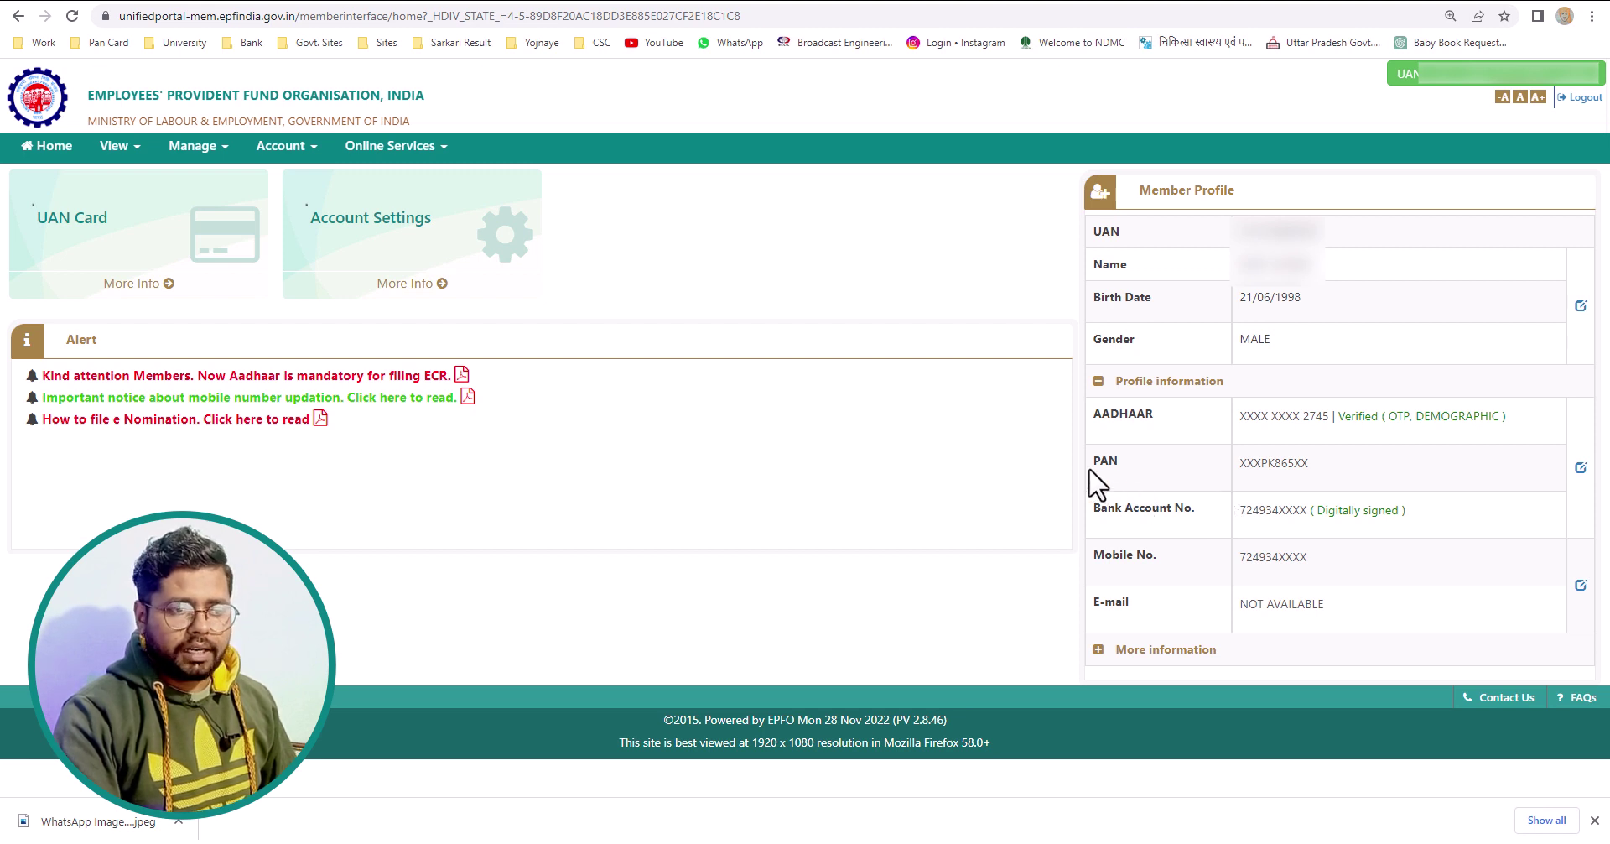
drag(1093, 474, 1207, 478)
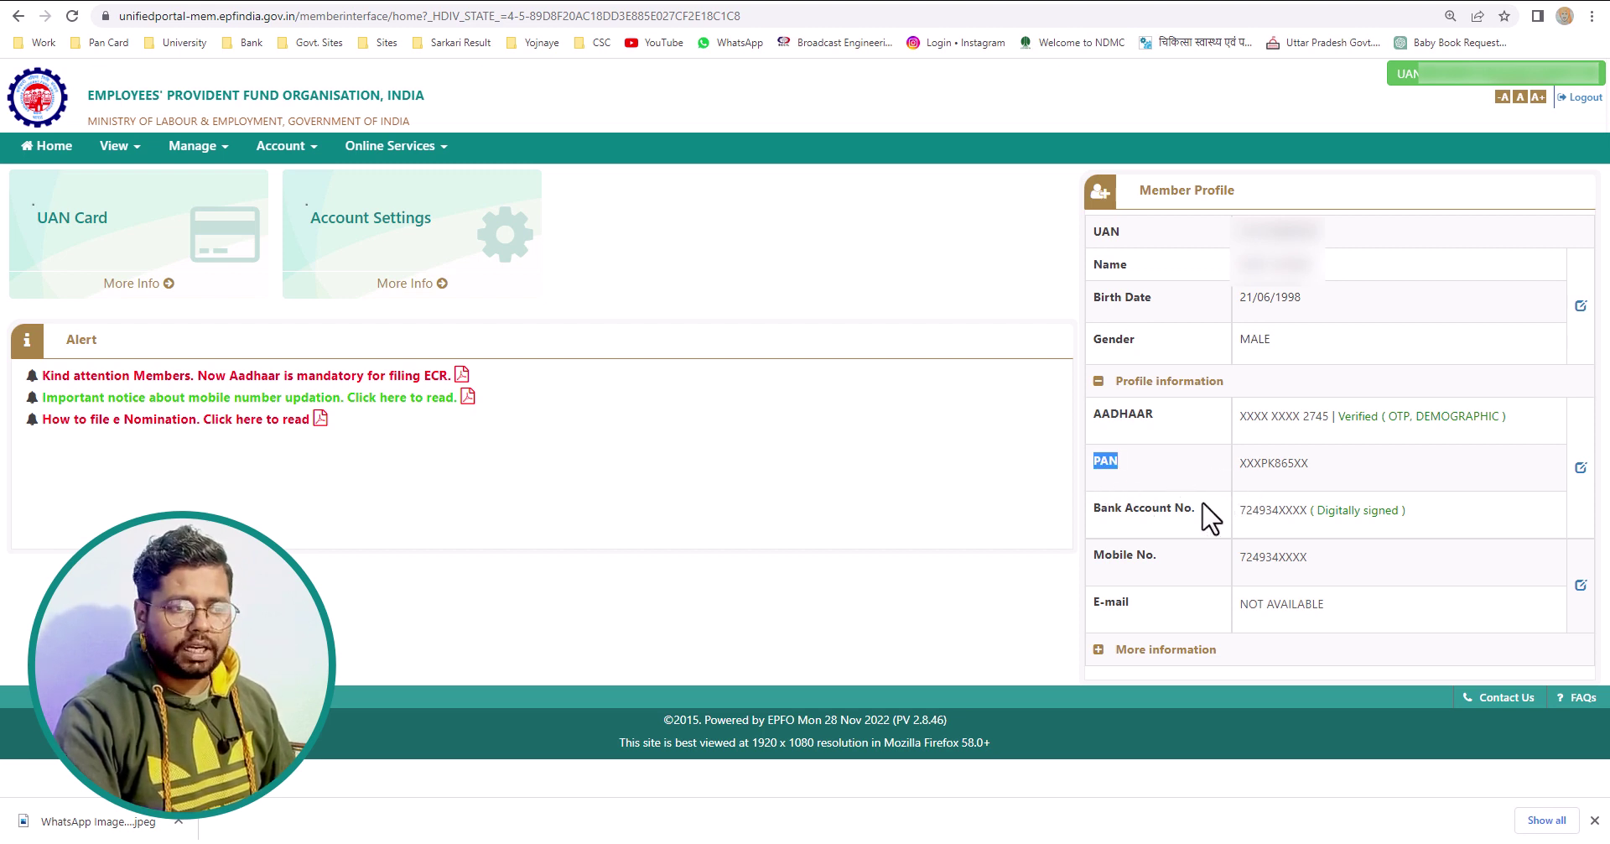
click(1177, 512)
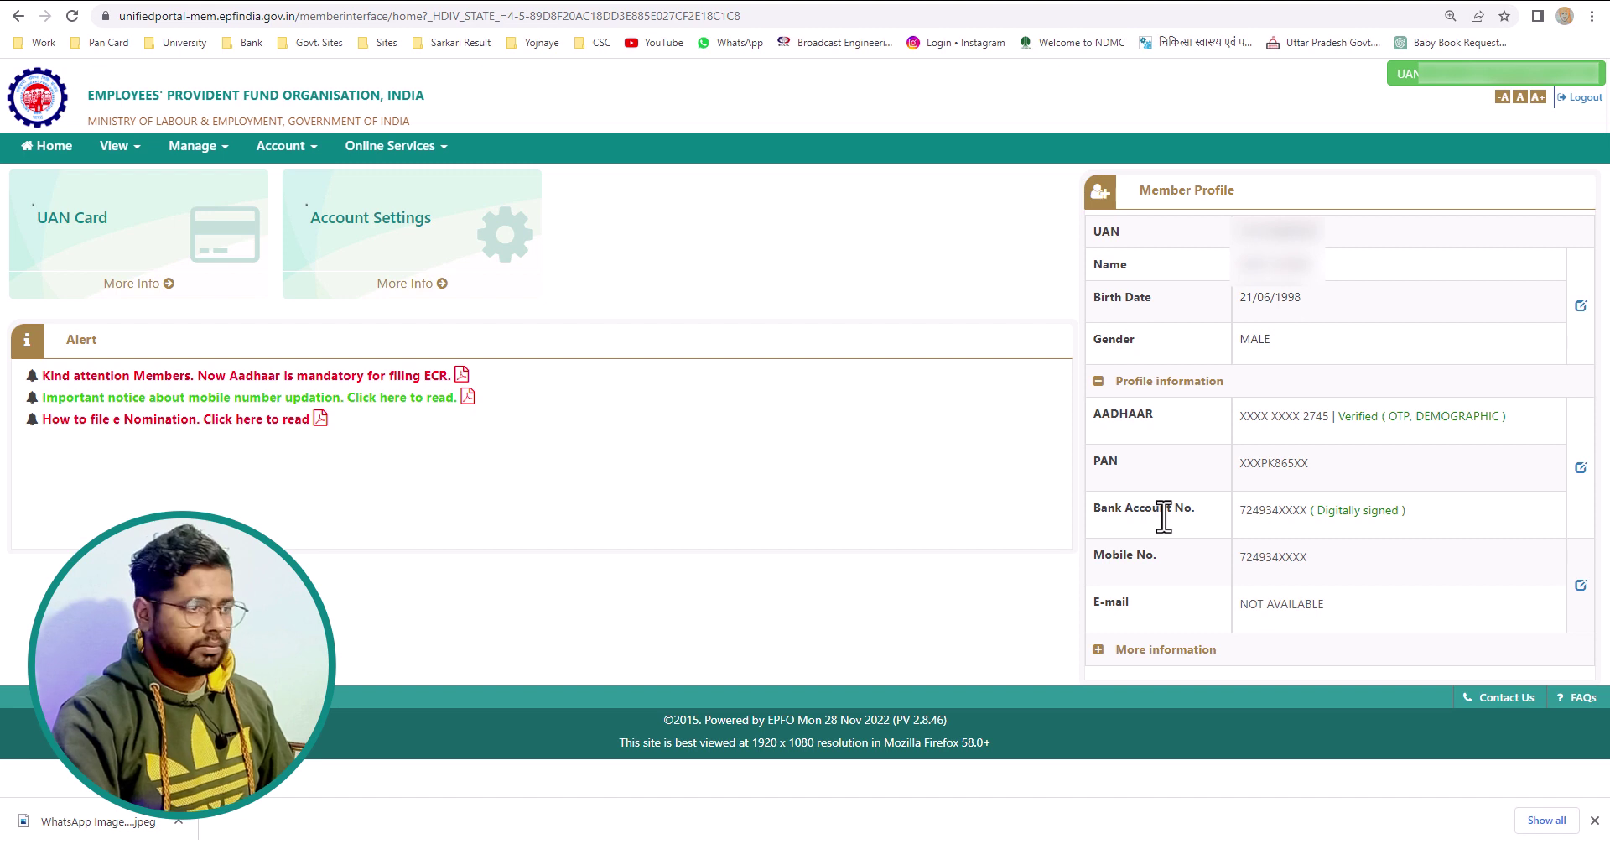
Step: Open the online claim for Forms 31, 19, 10C and 10D, verify the seeded bank account number, and accept the undertaking
click(379, 149)
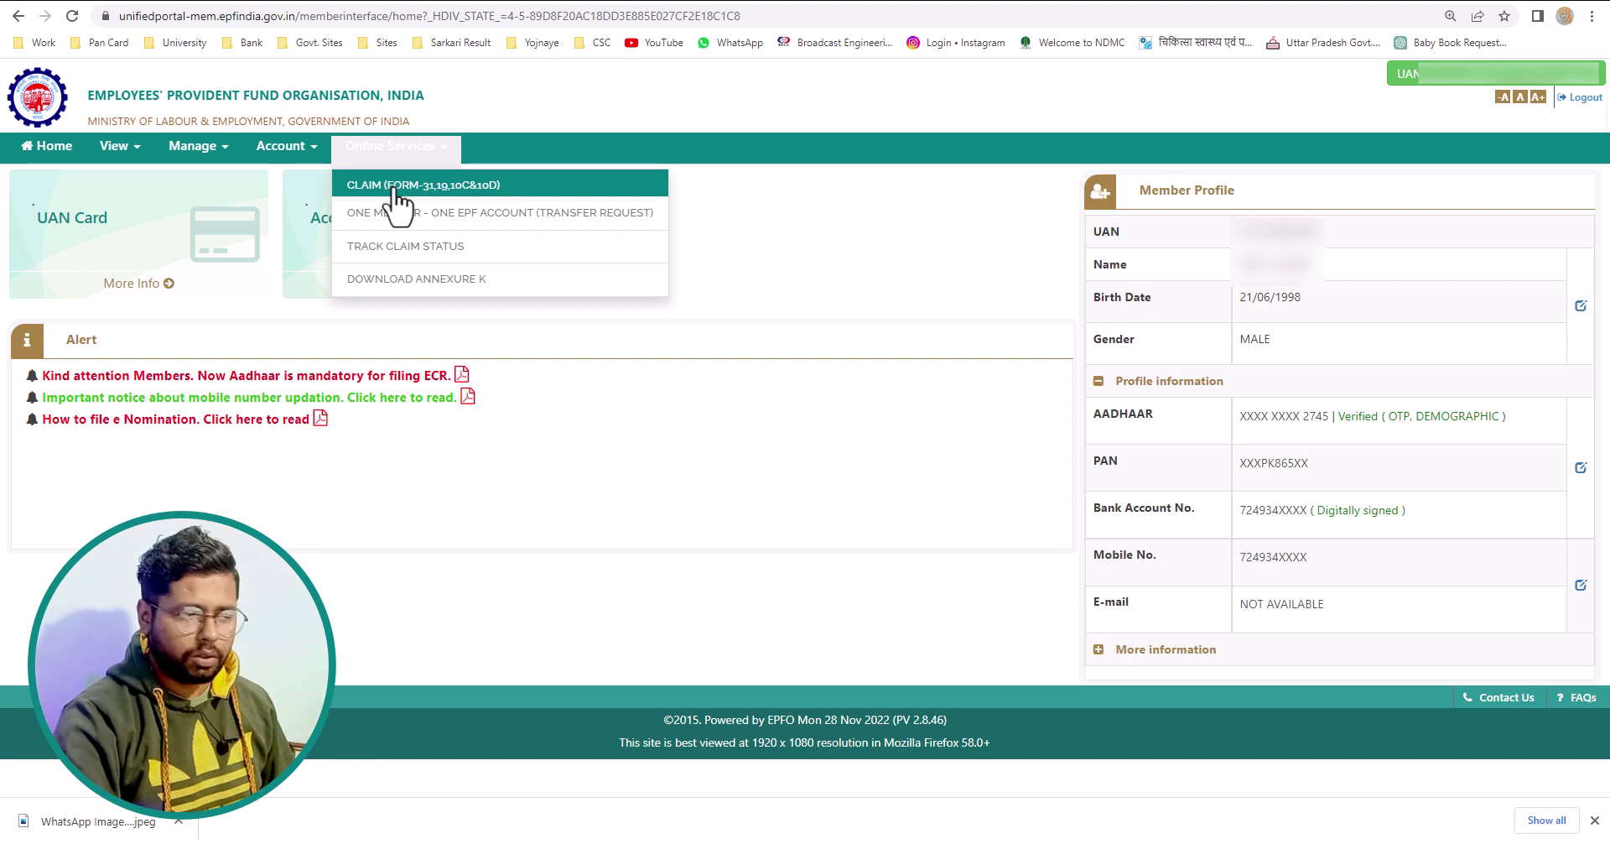
click(396, 186)
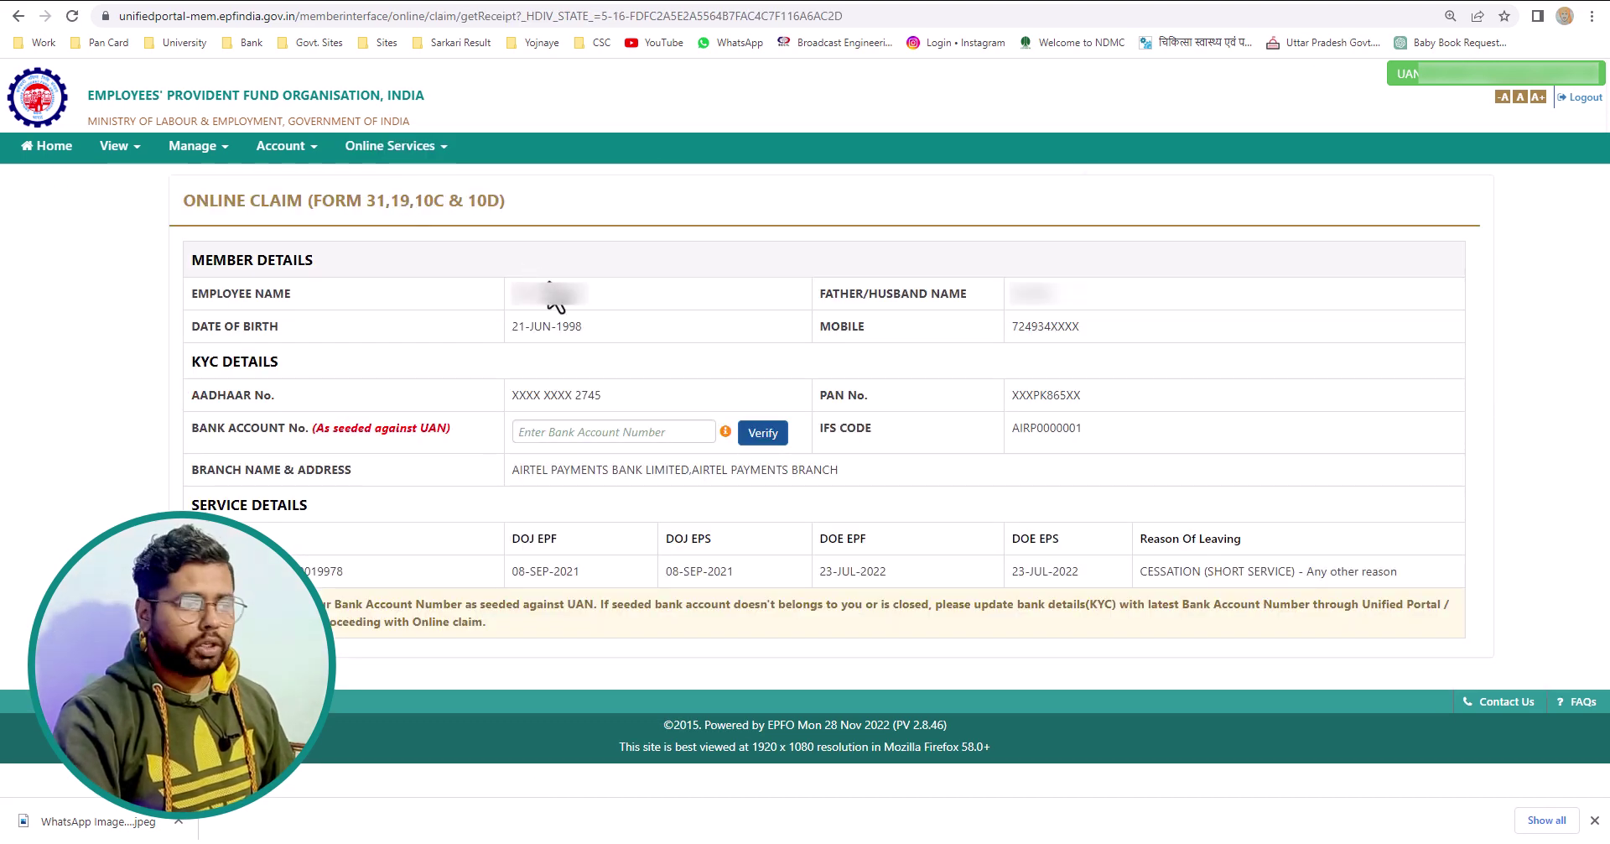
click(593, 432)
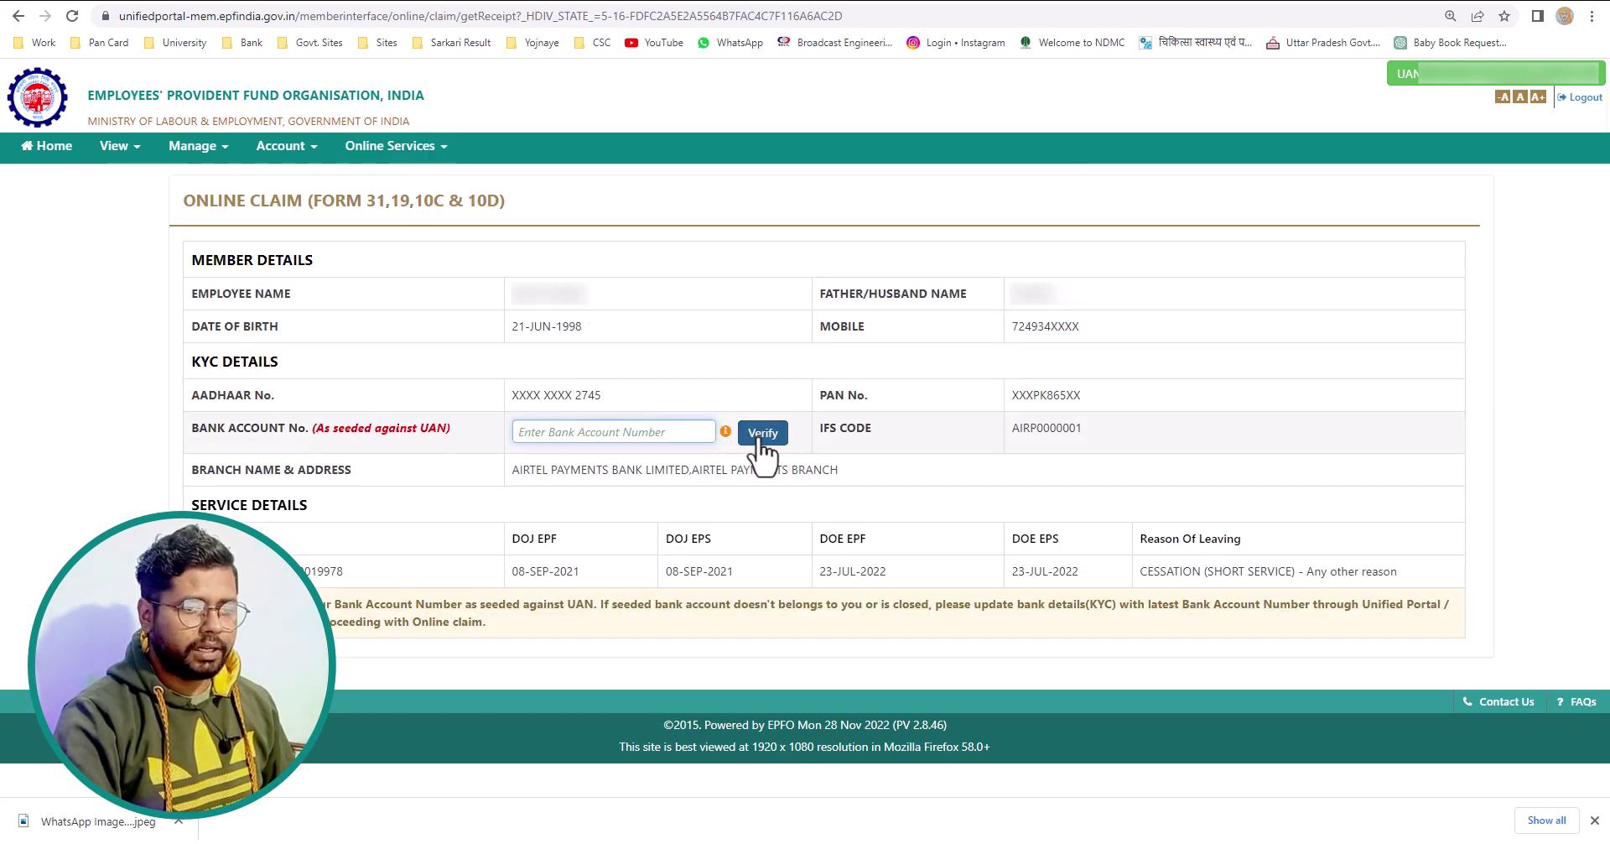
click(762, 436)
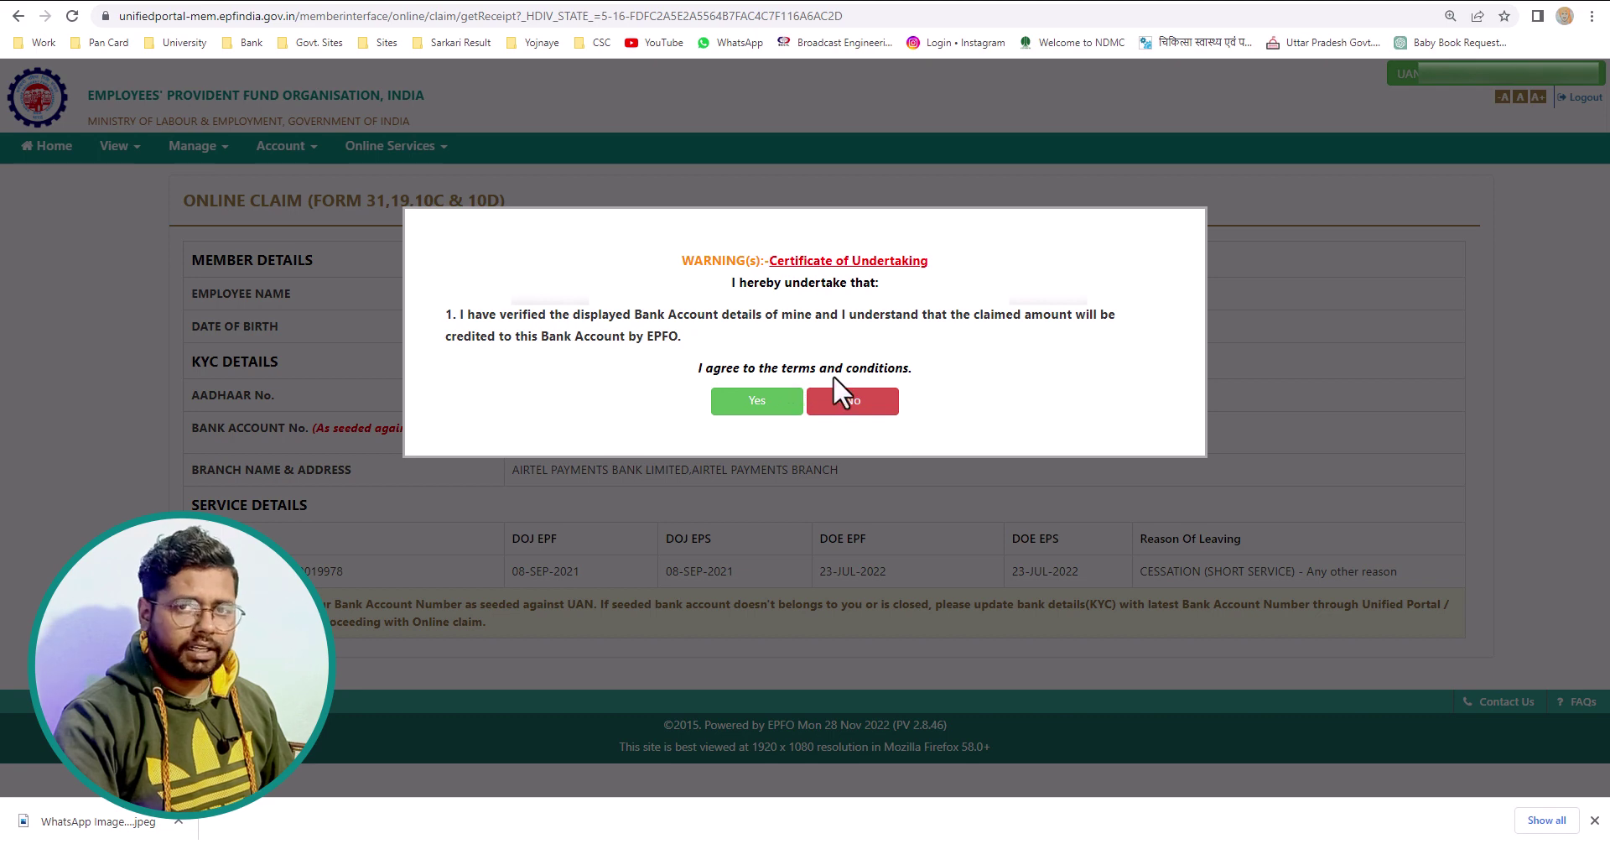
click(755, 403)
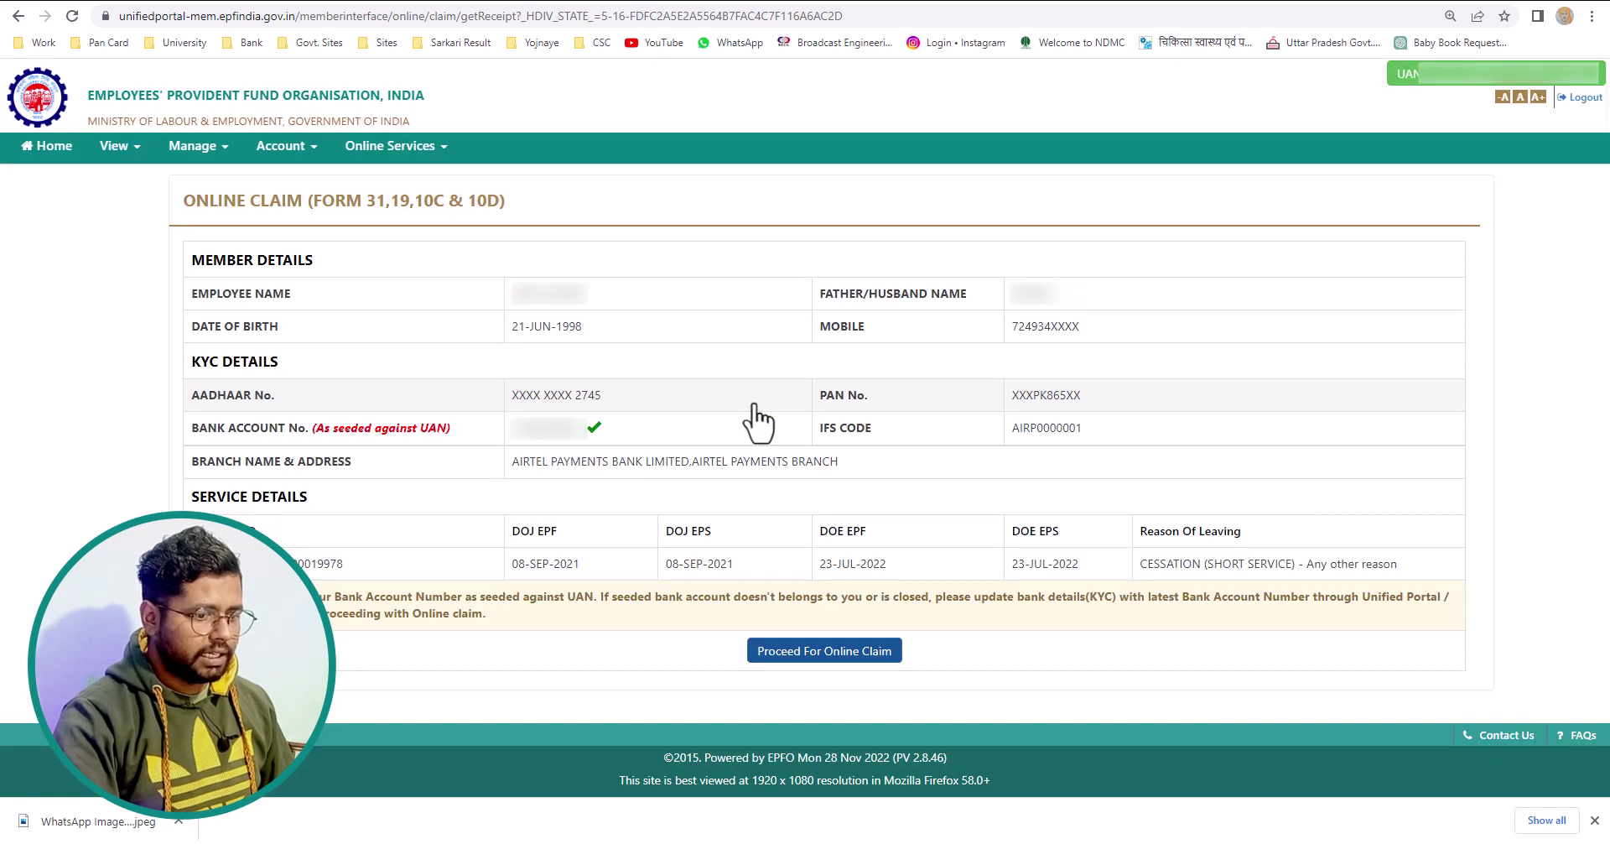
Step: Proceed with the online claim and choose ONLY PF WITHDRAWAL (FORM-19) as the claim to apply for
click(803, 660)
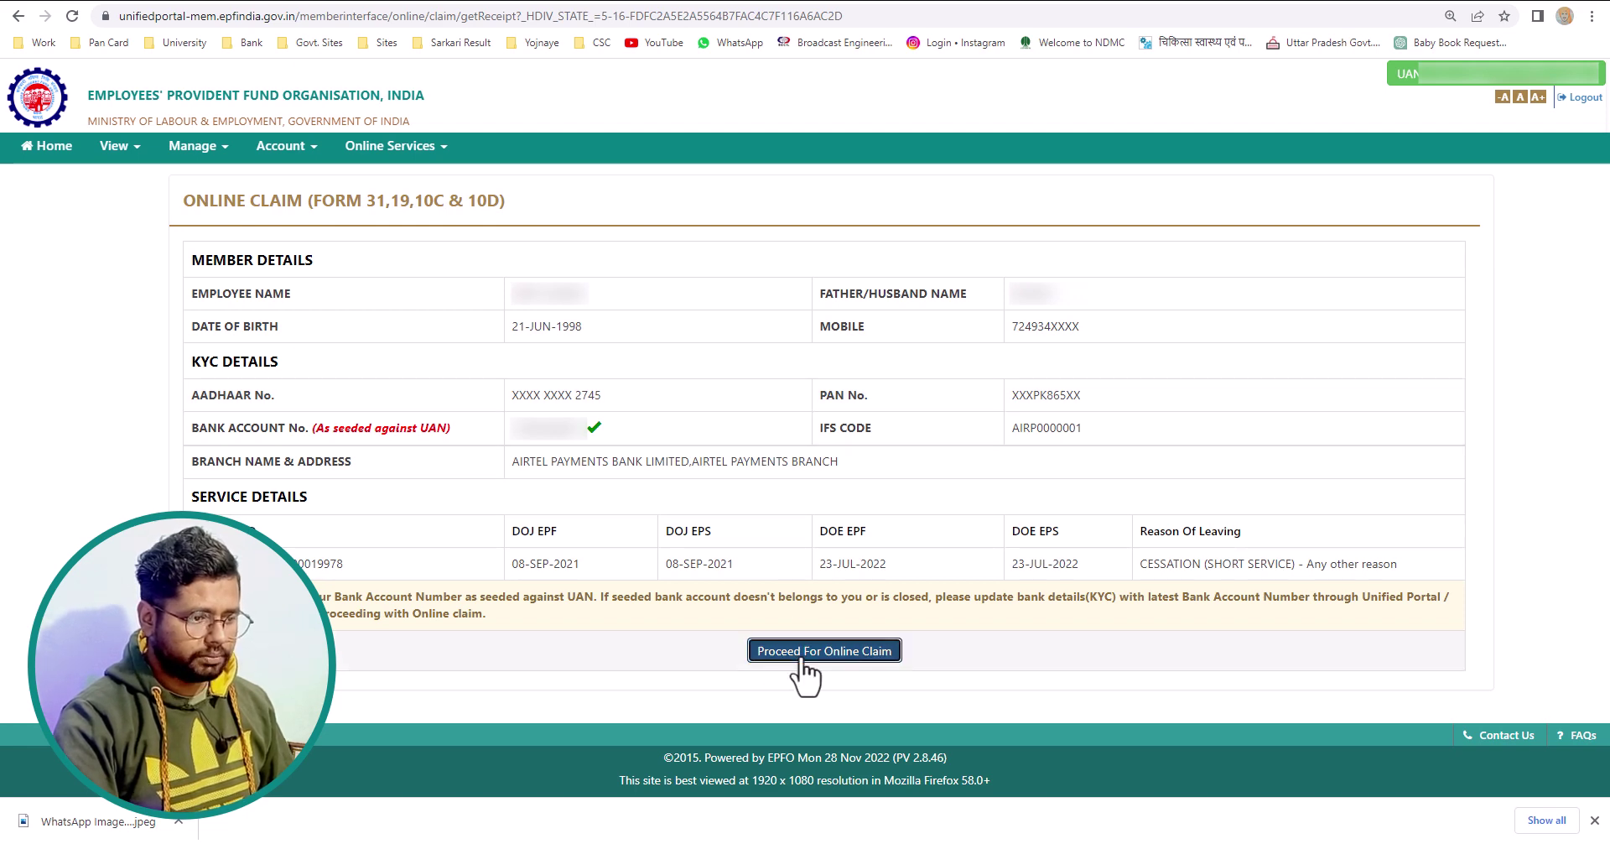
drag(682, 531, 795, 537)
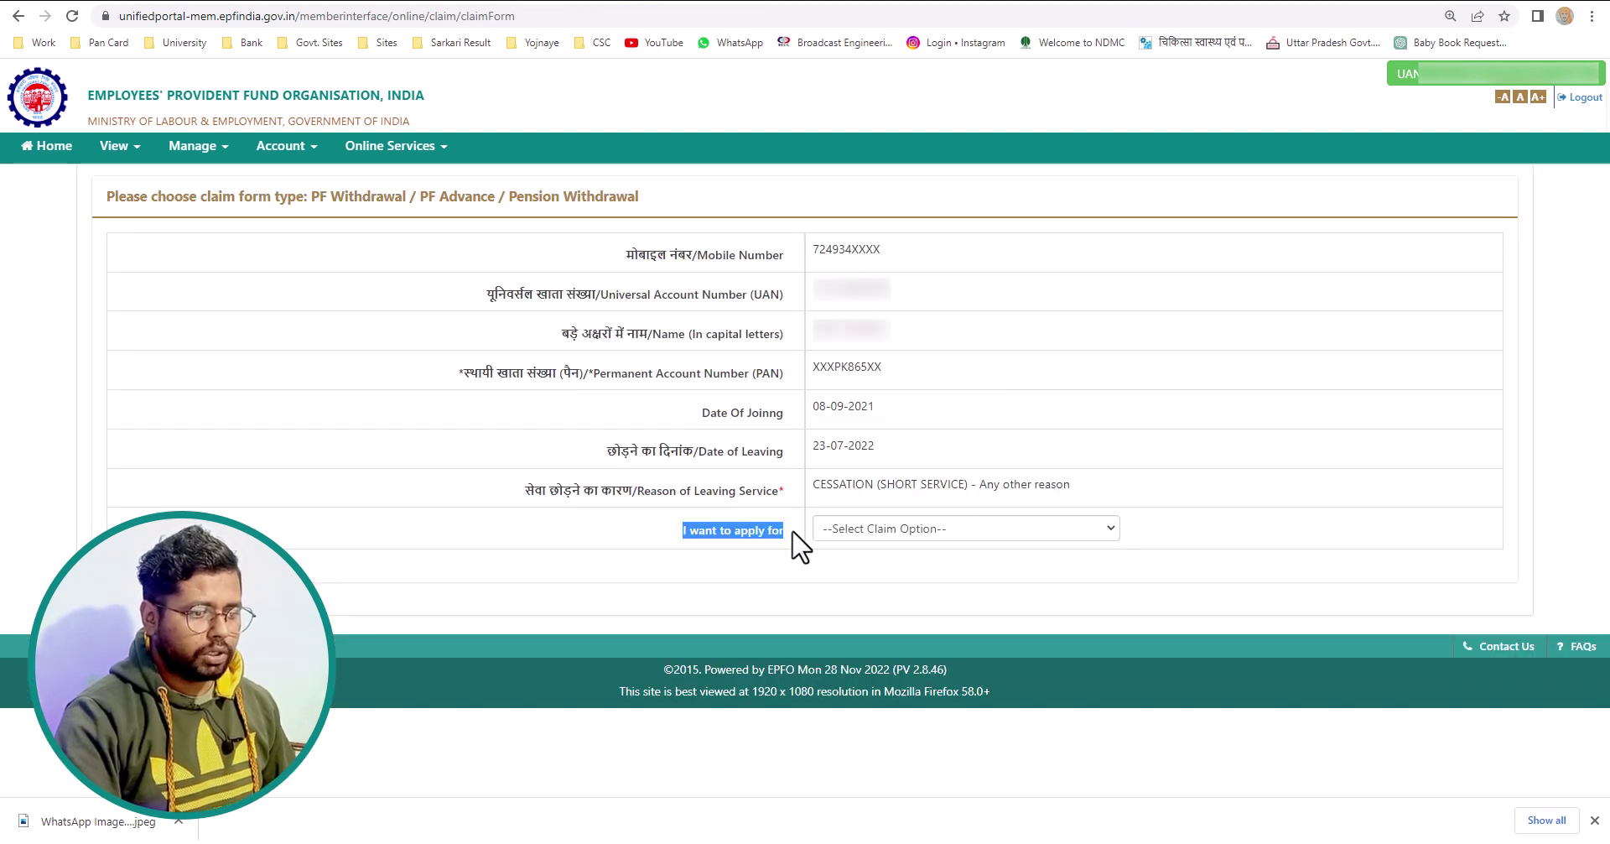
click(843, 528)
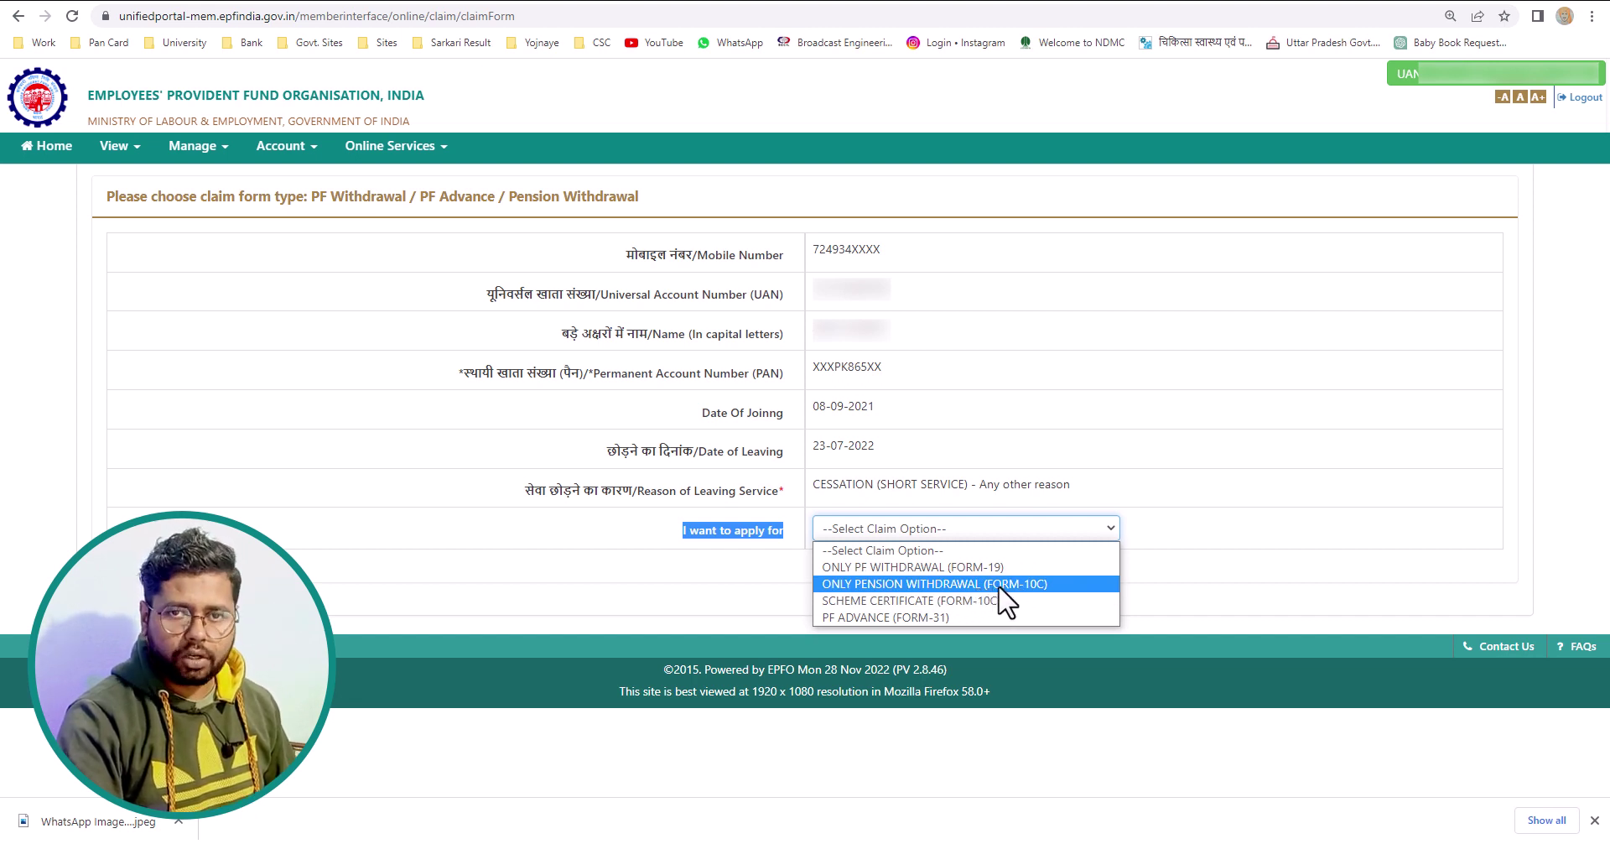
click(951, 566)
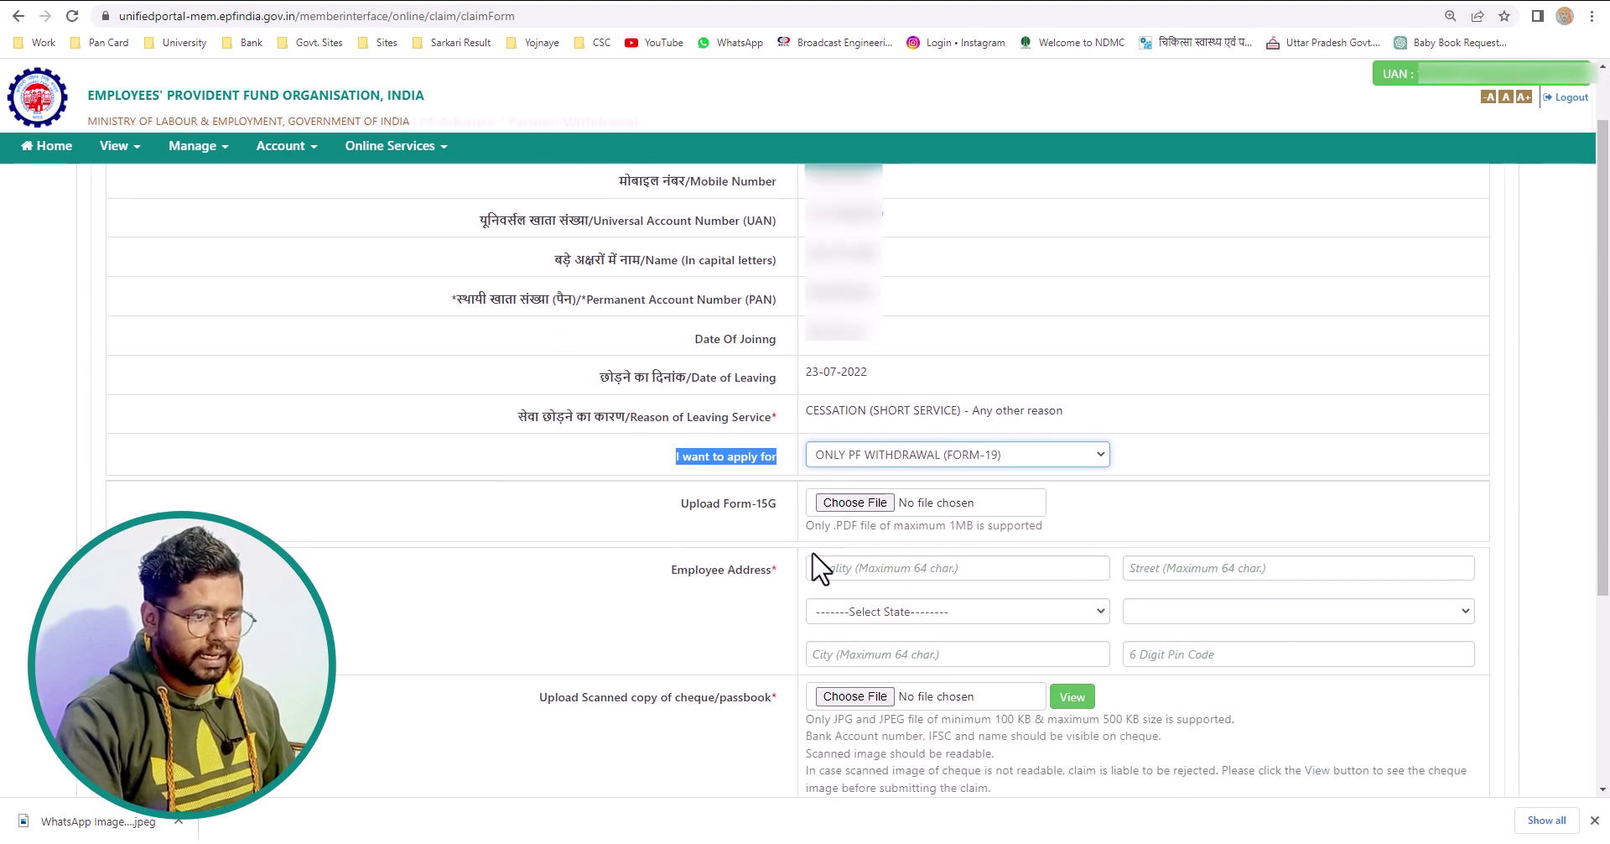
Step: Fill in the employee's full address and attach passbook.jpg as the scanned copy of the cheque/passbook
scroll(818, 560, down, 2)
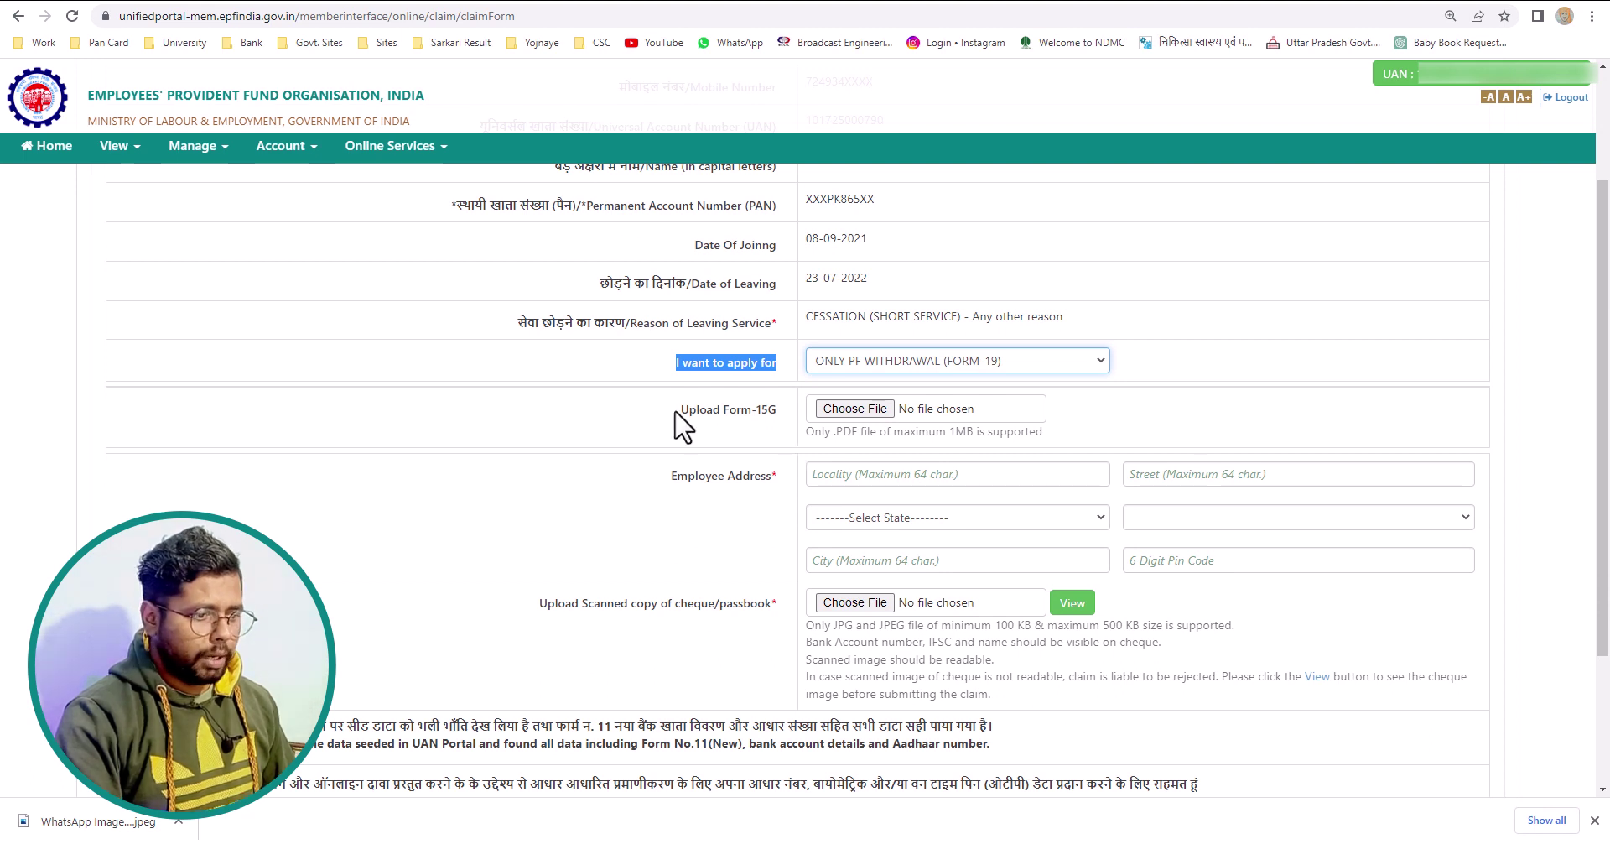
drag(680, 410, 777, 410)
click(777, 411)
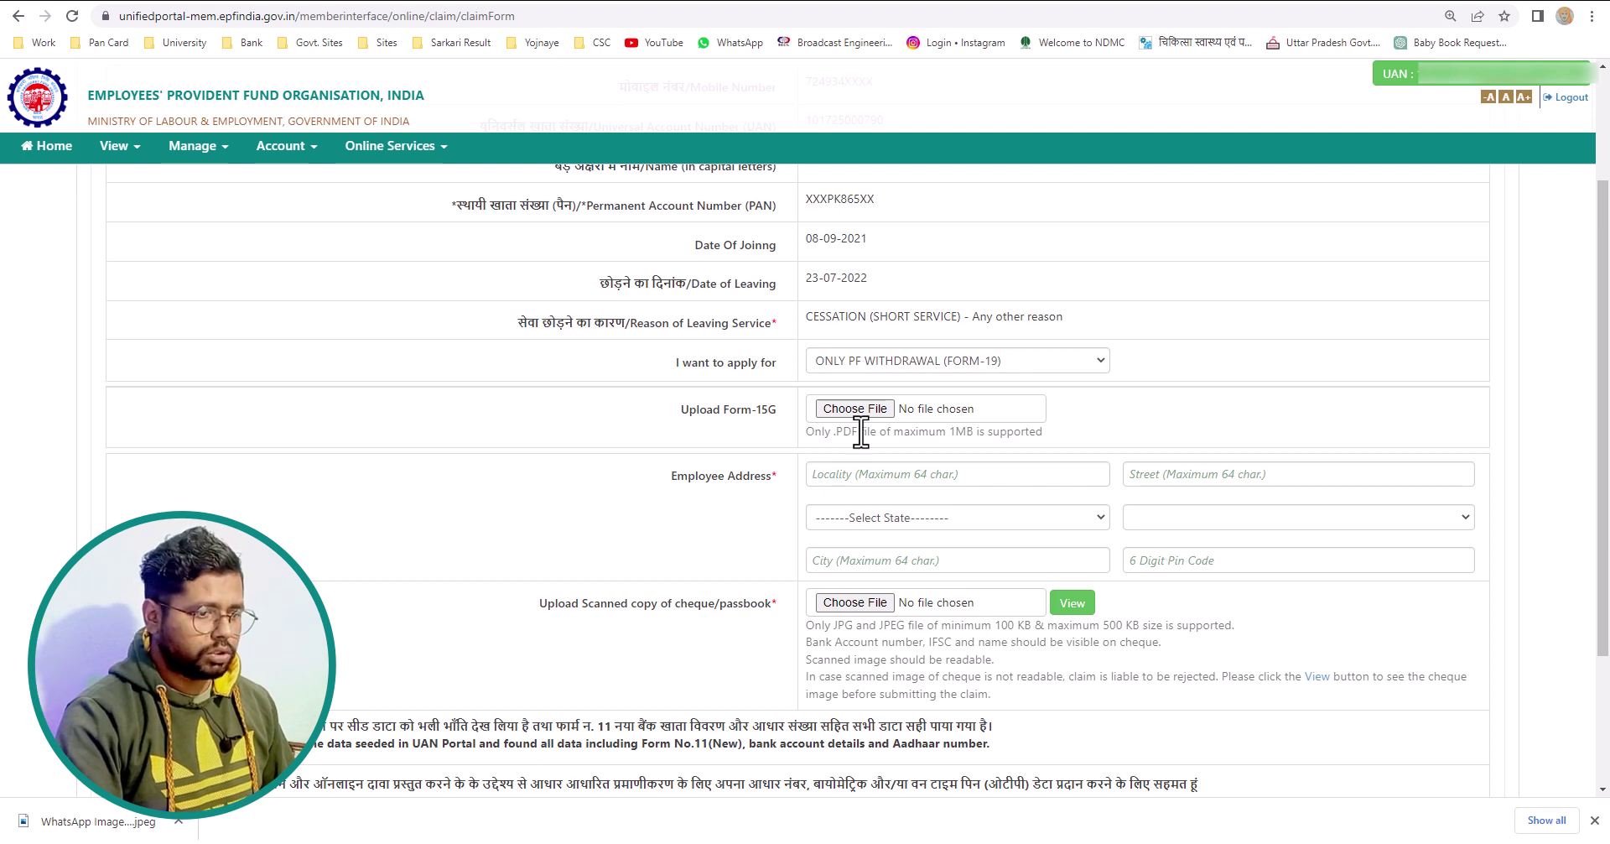
click(847, 475)
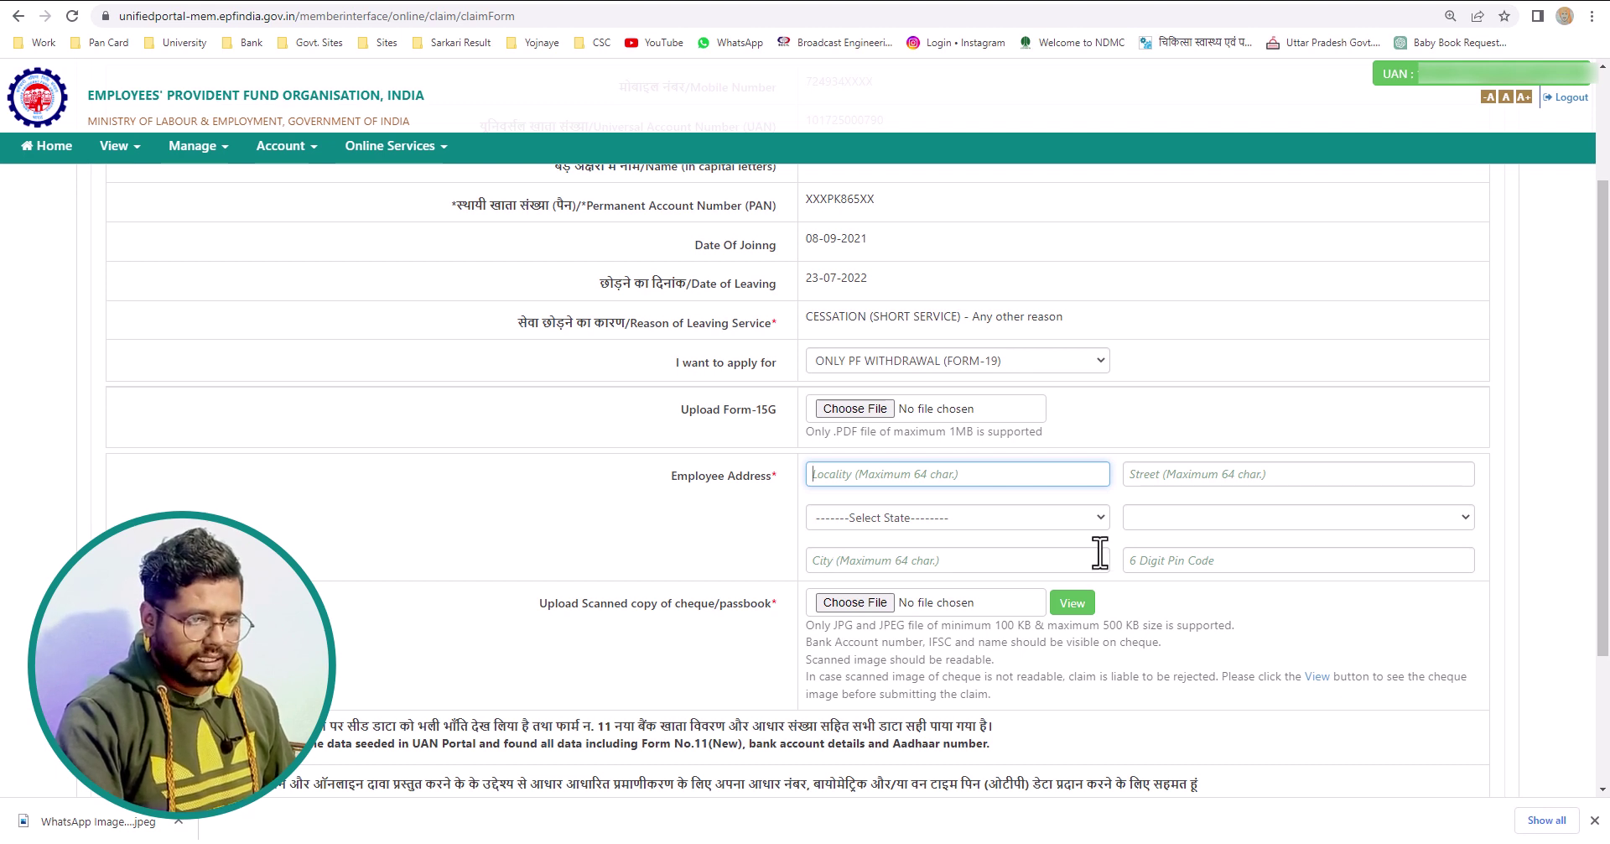
click(1154, 564)
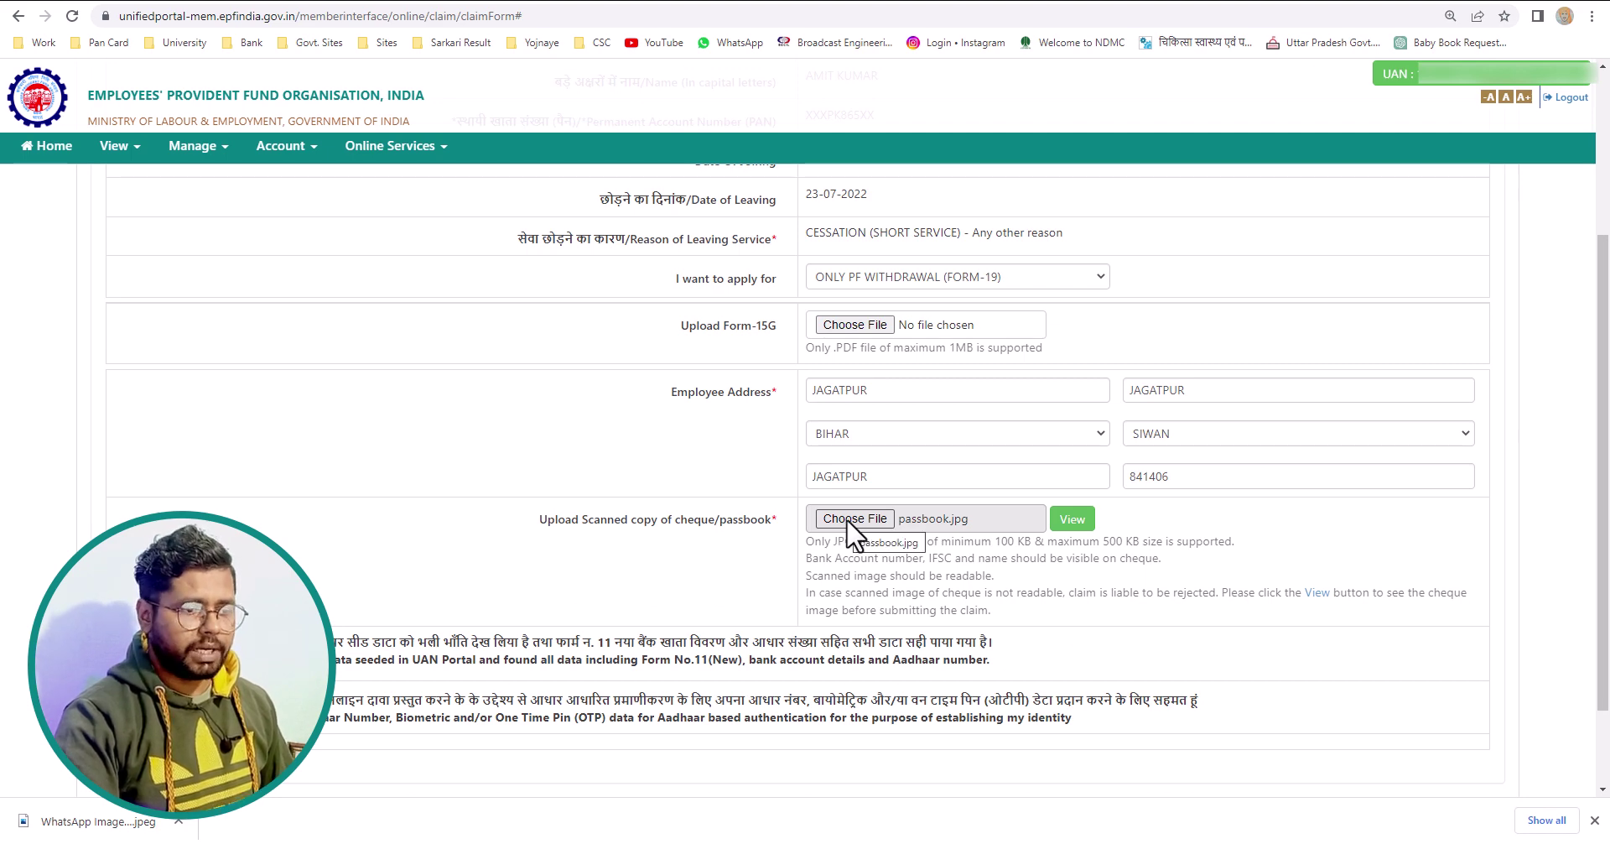
Step: Preview the attached passbook scan to check its readability, and close the preview
click(1072, 519)
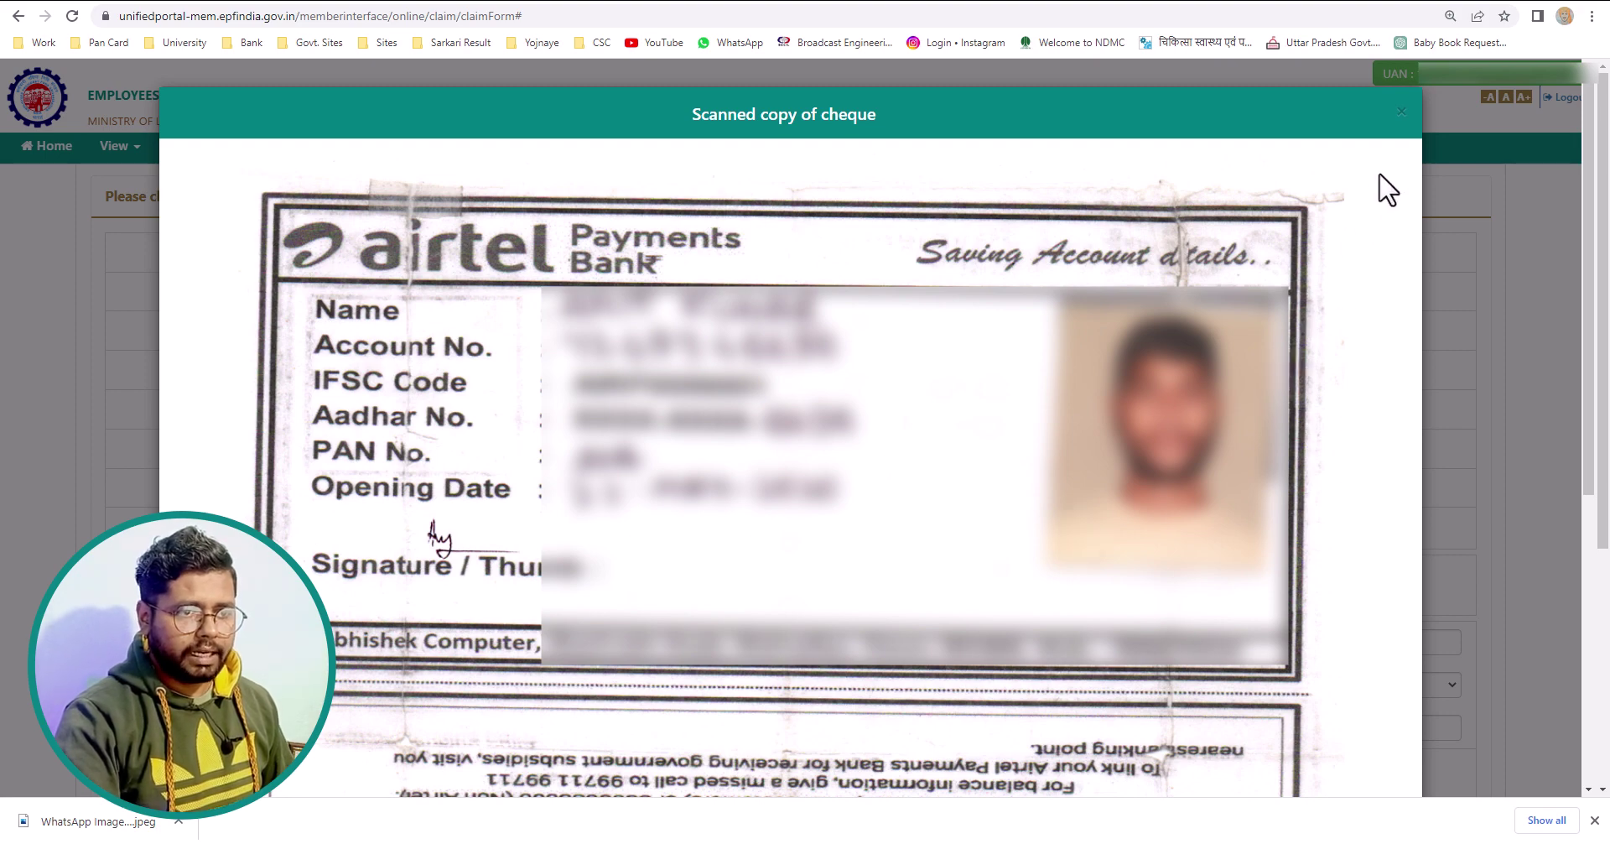
click(1401, 115)
Step: Give consent to Aadhaar-based authentication and request the Aadhaar OTP
scroll(1380, 311, down, 2)
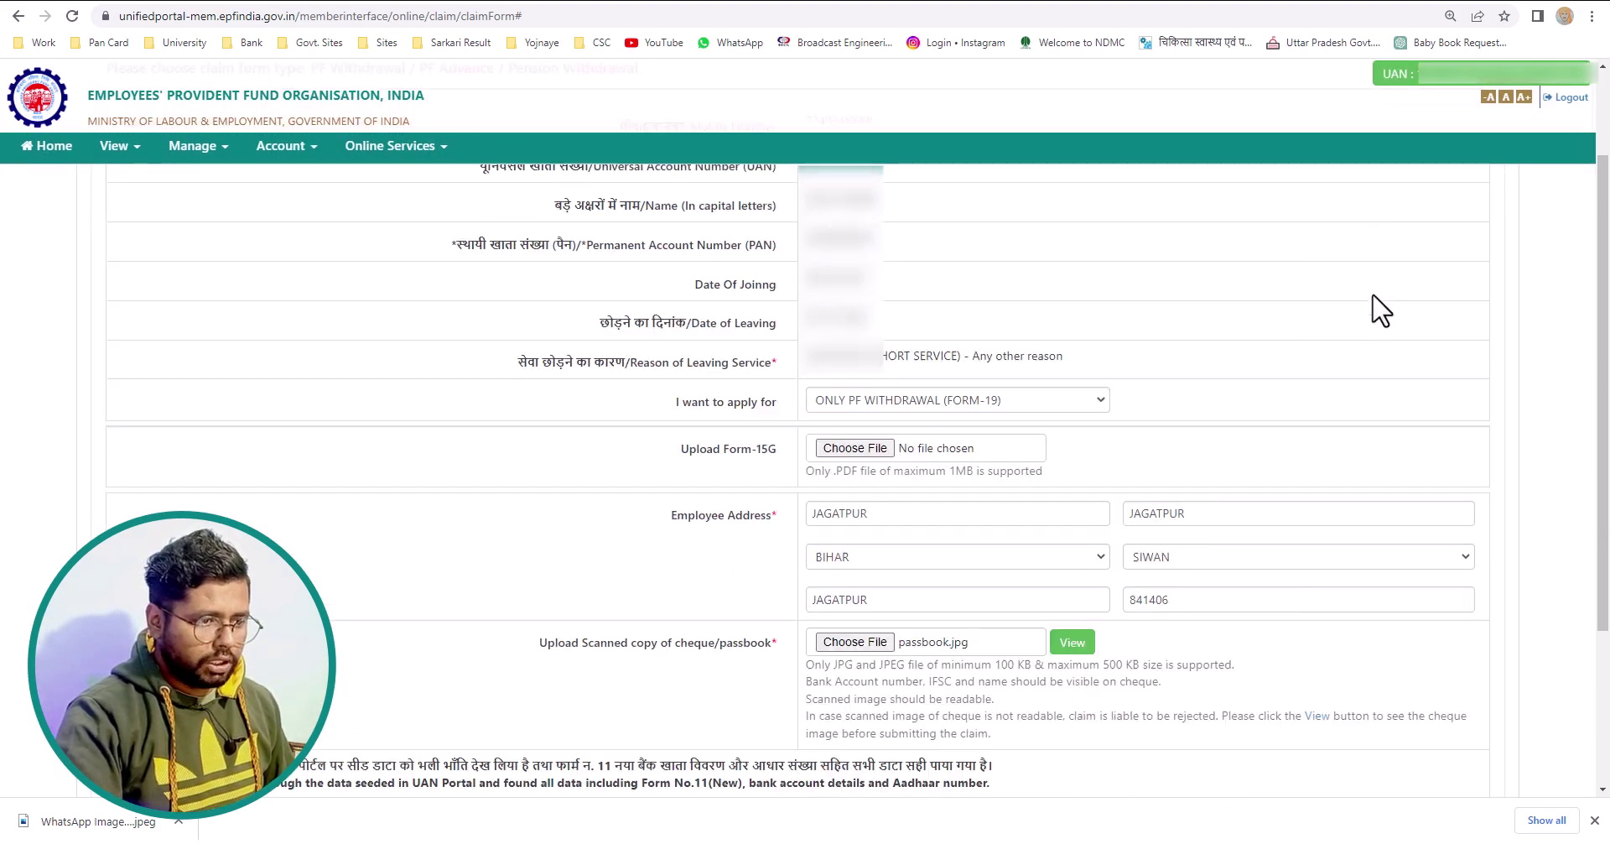
scroll(1379, 311, down, 3)
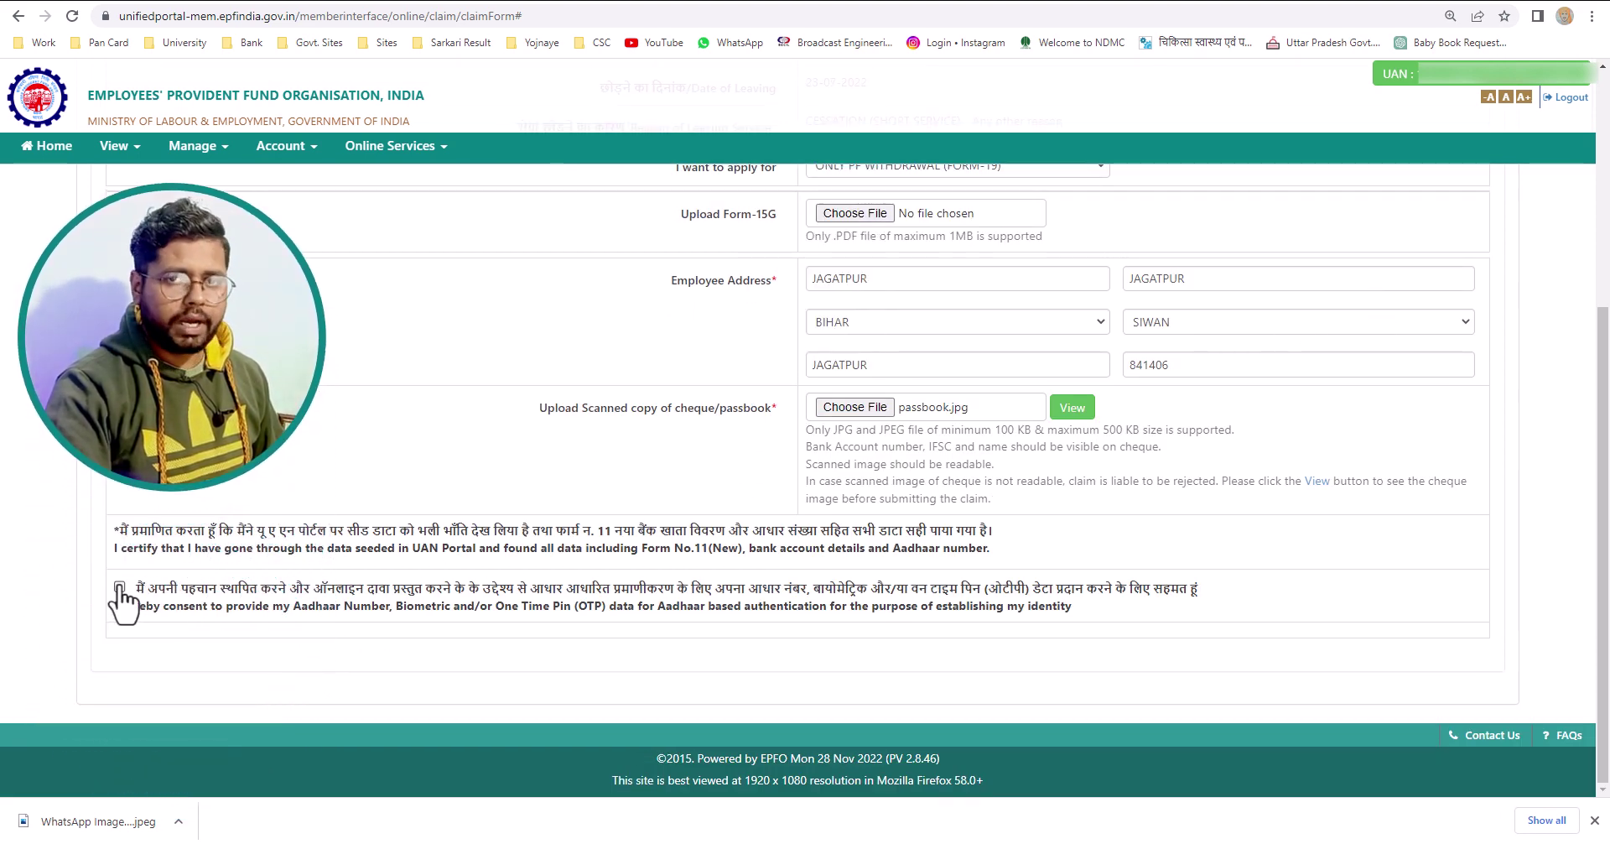
click(119, 587)
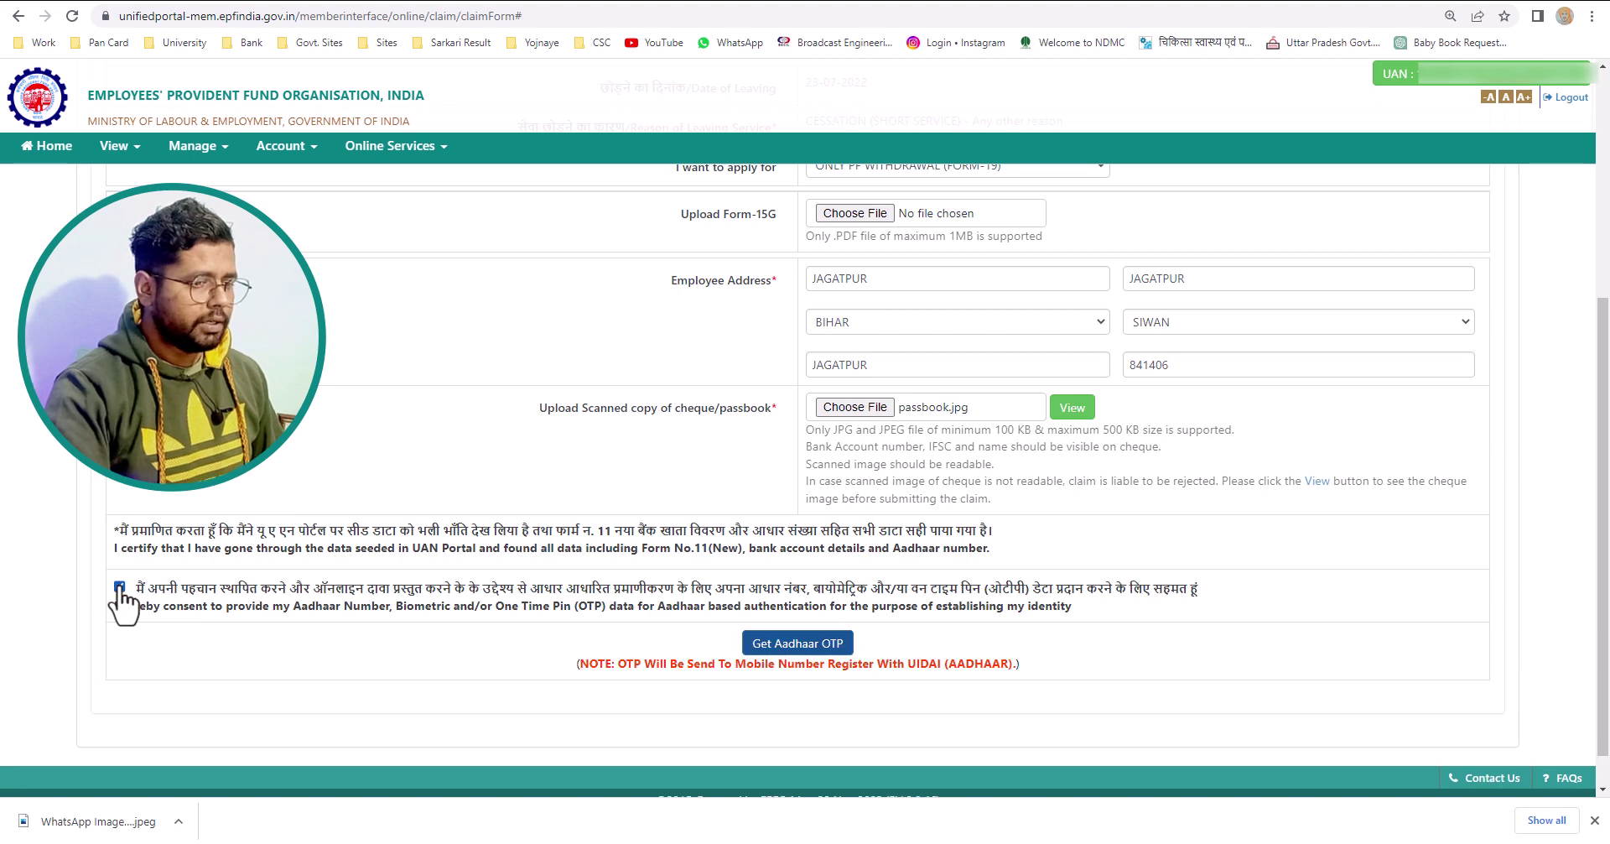
click(801, 646)
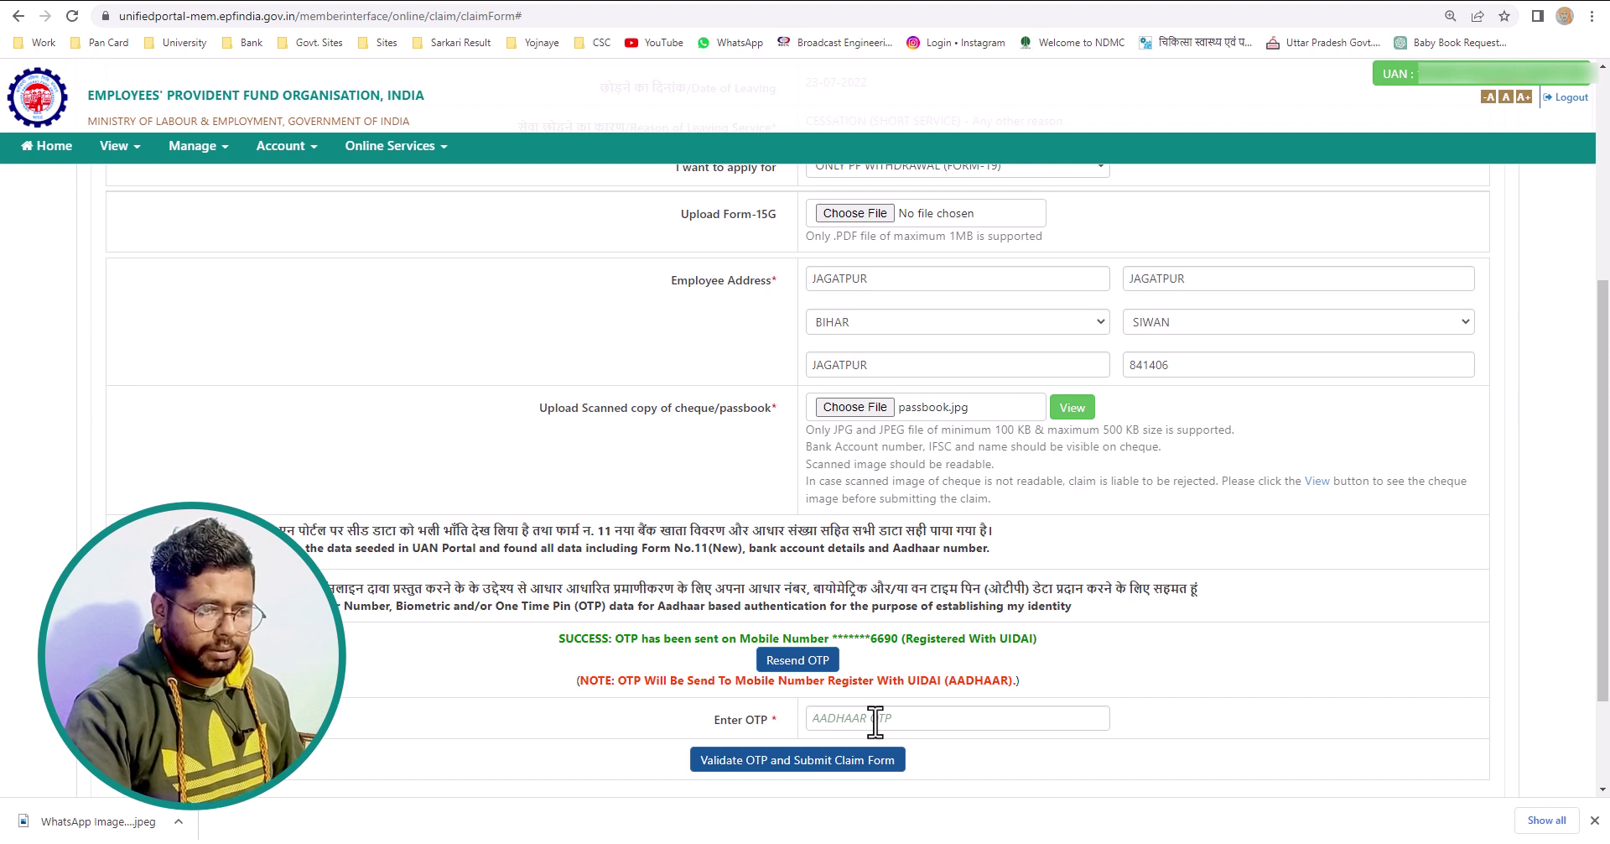
Step: Enter the Aadhaar OTP to validate it and submit the PF withdrawal claim form
click(875, 720)
text(••••••)
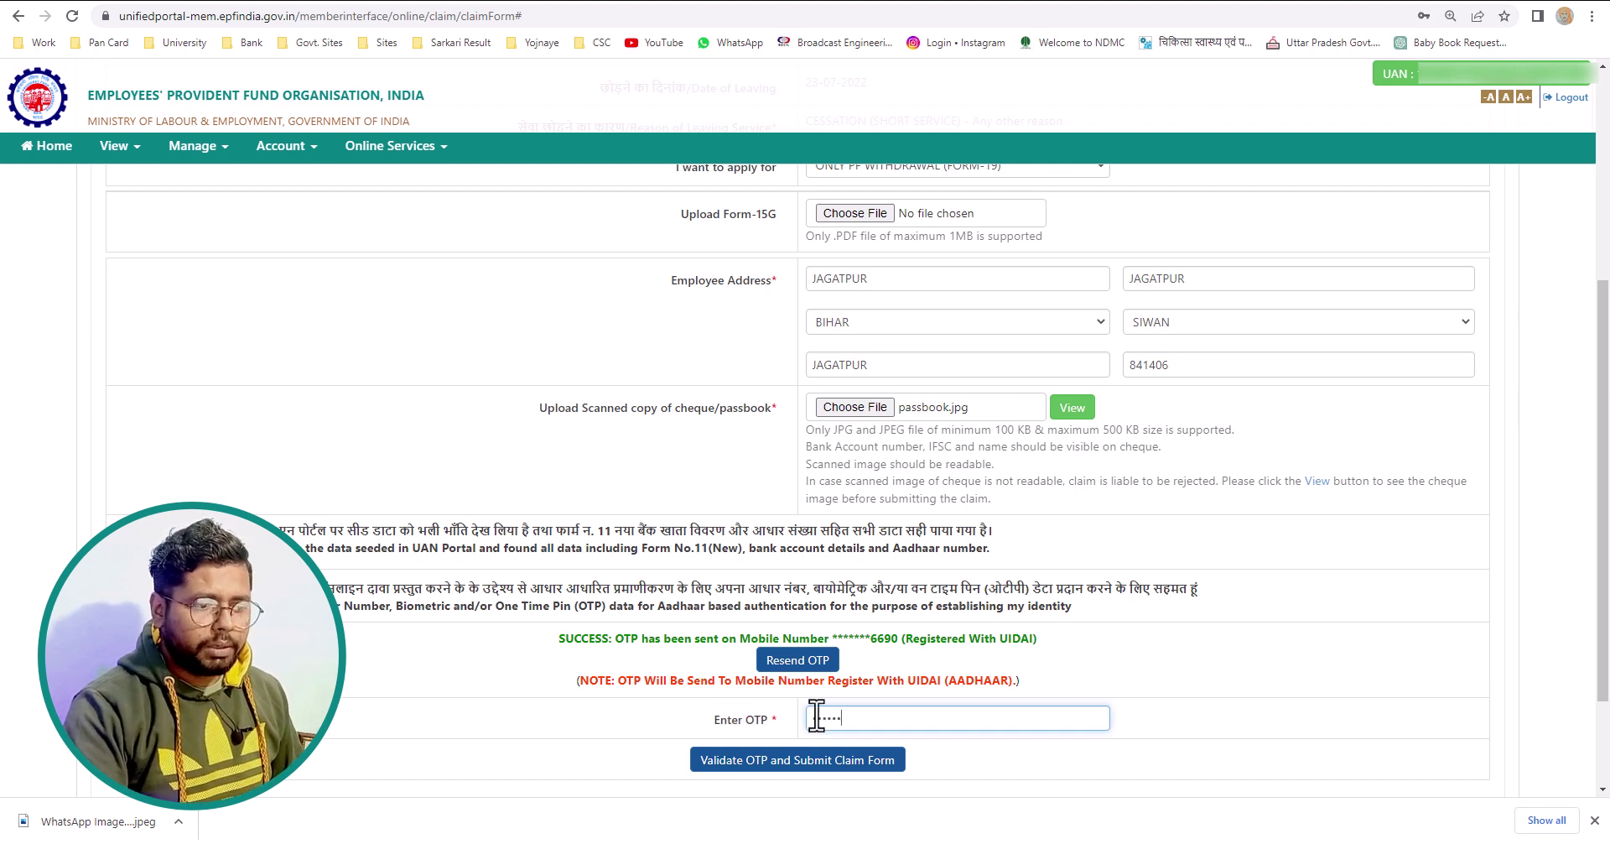
click(784, 765)
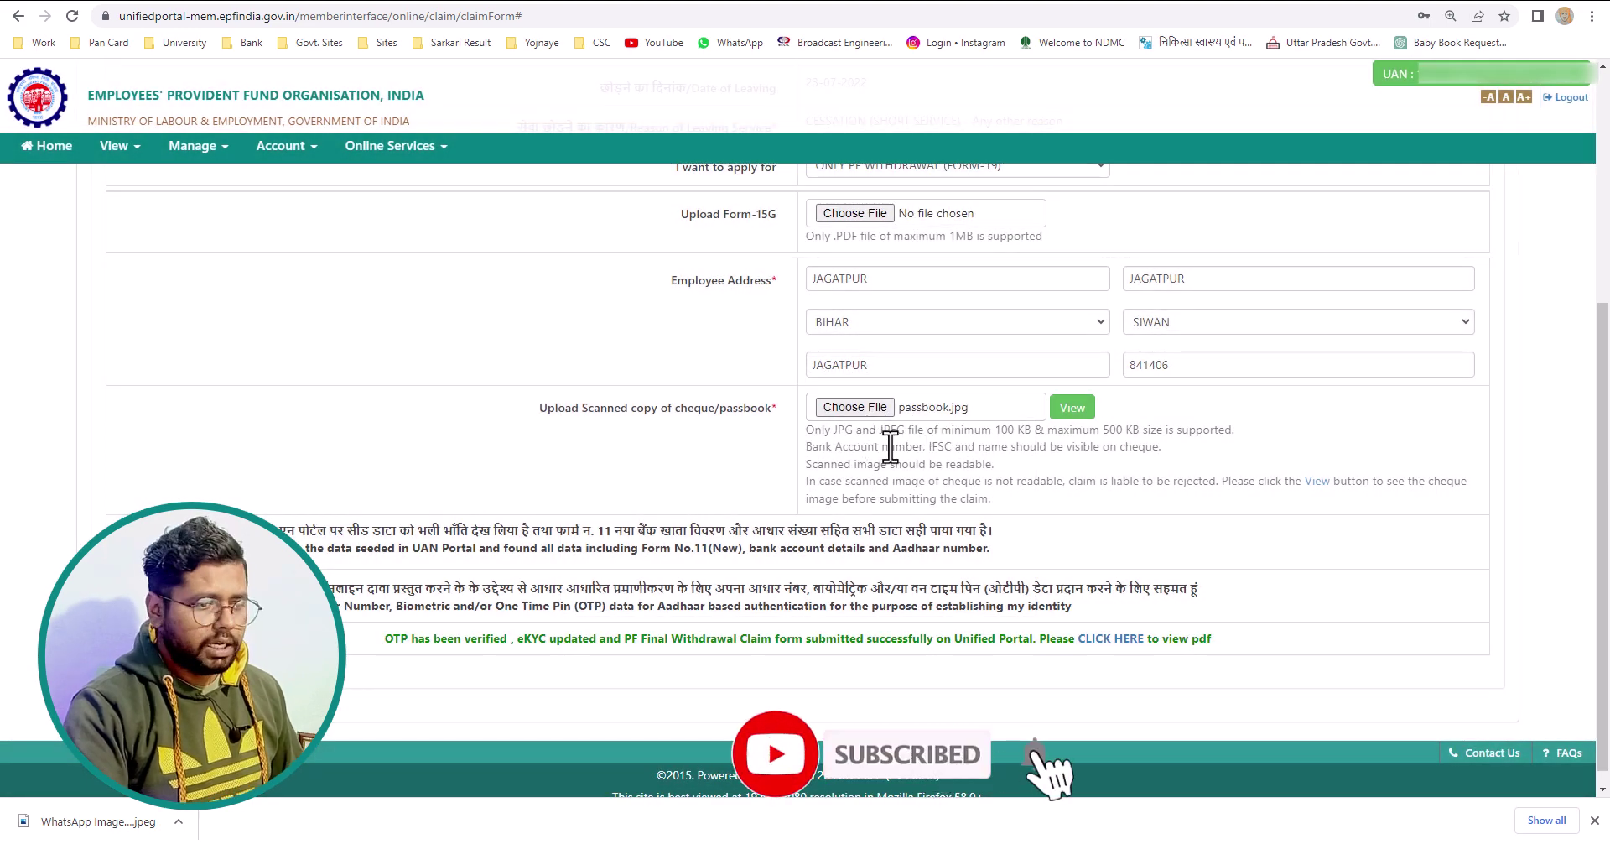
Step: View the PDF of the submitted PF withdrawal claim and close it
click(1105, 643)
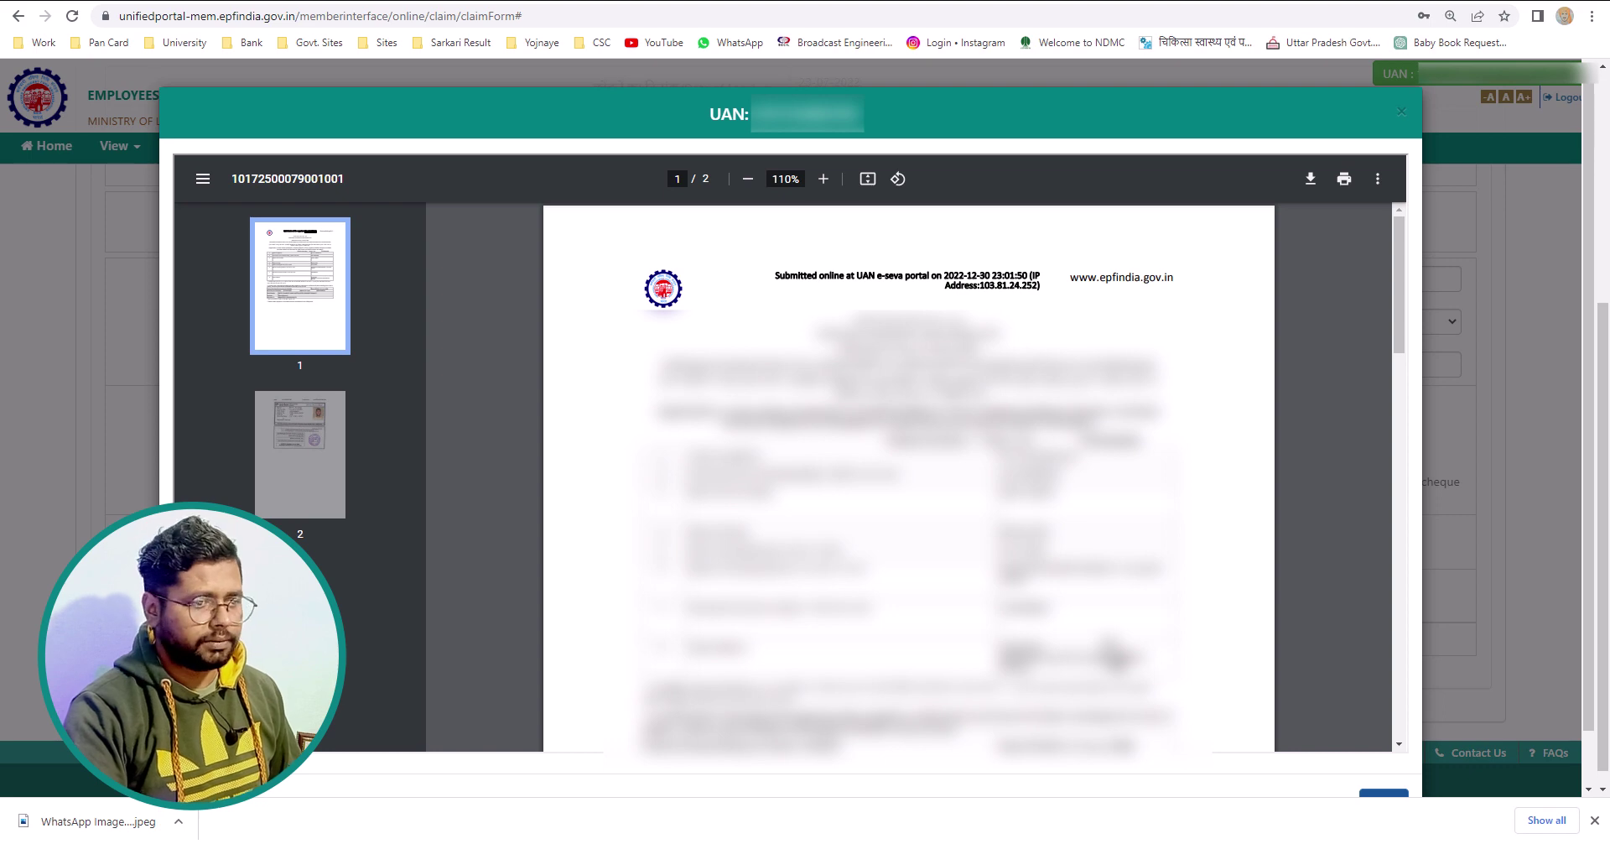
click(1595, 820)
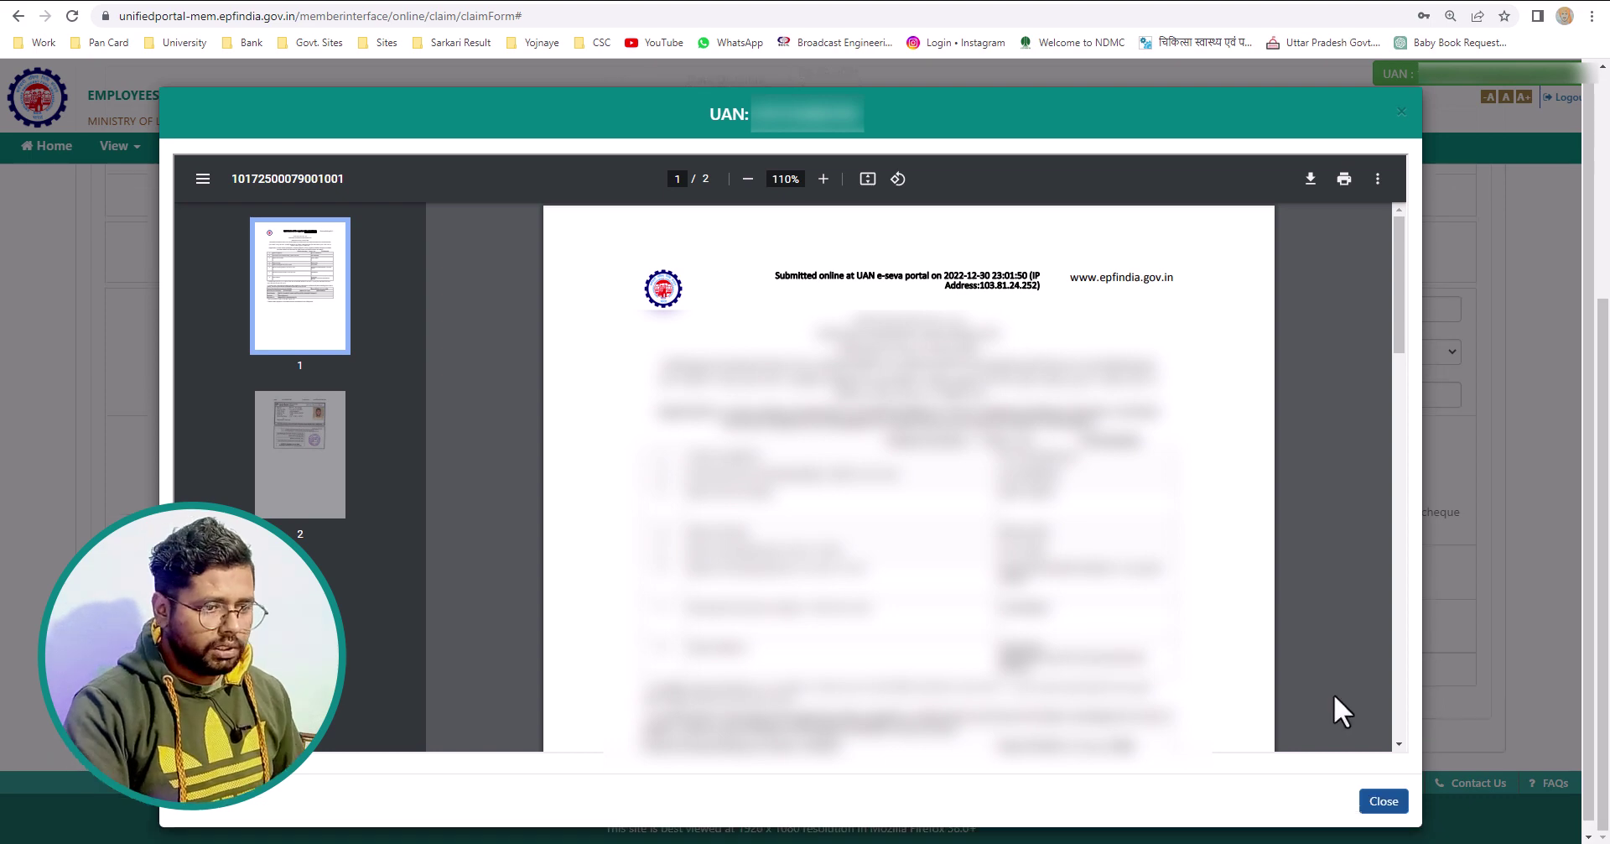
click(1383, 801)
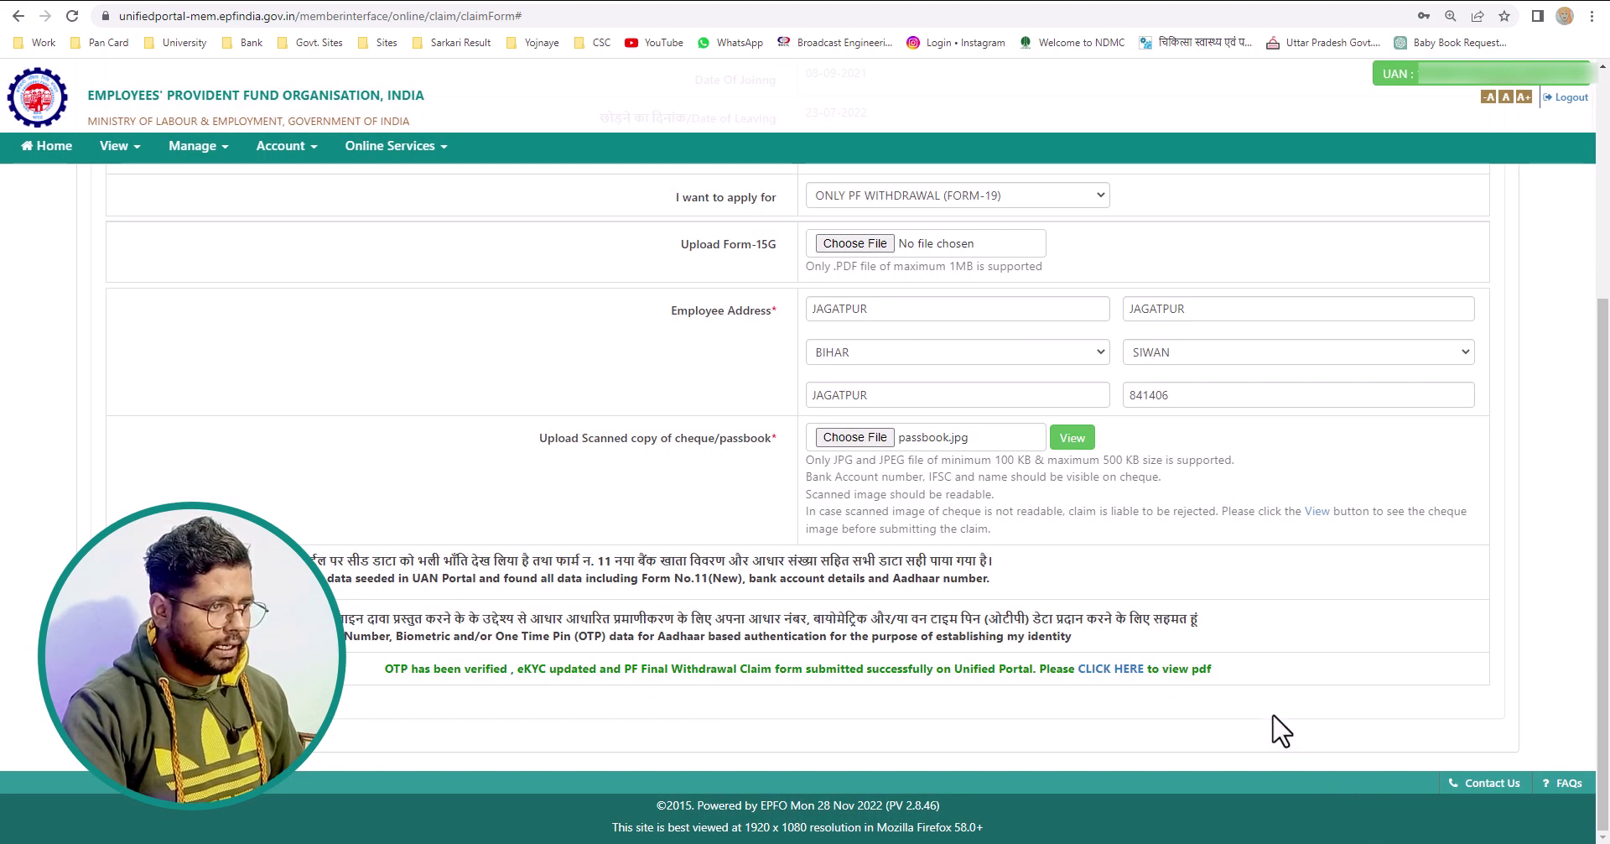
Step: Start another online claim, check the verification mark on the seeded bank account, and proceed to the claim form
click(389, 150)
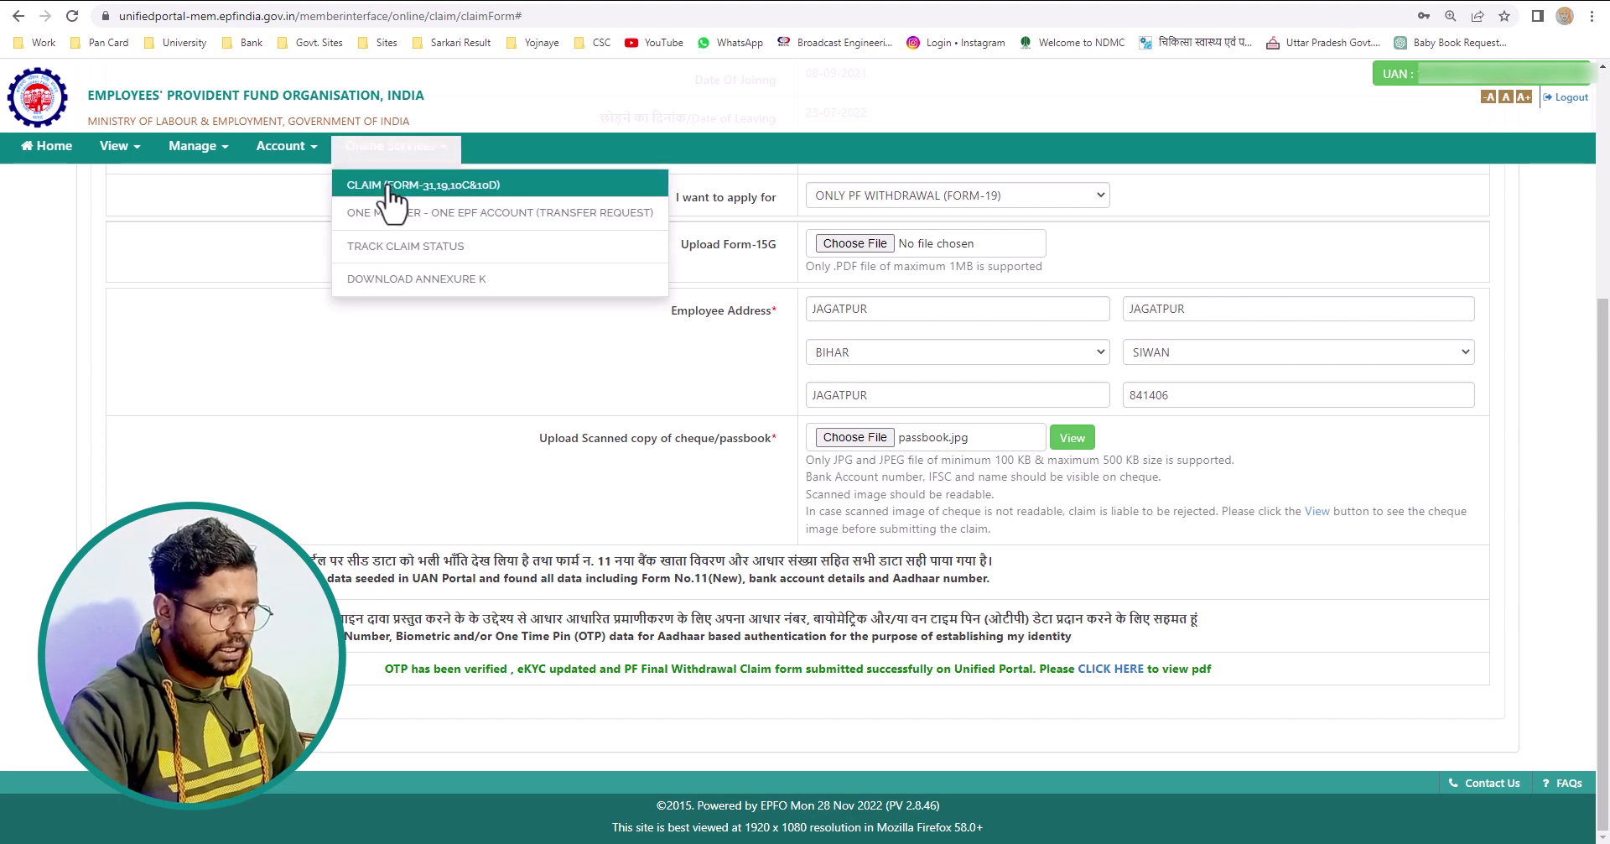
click(388, 182)
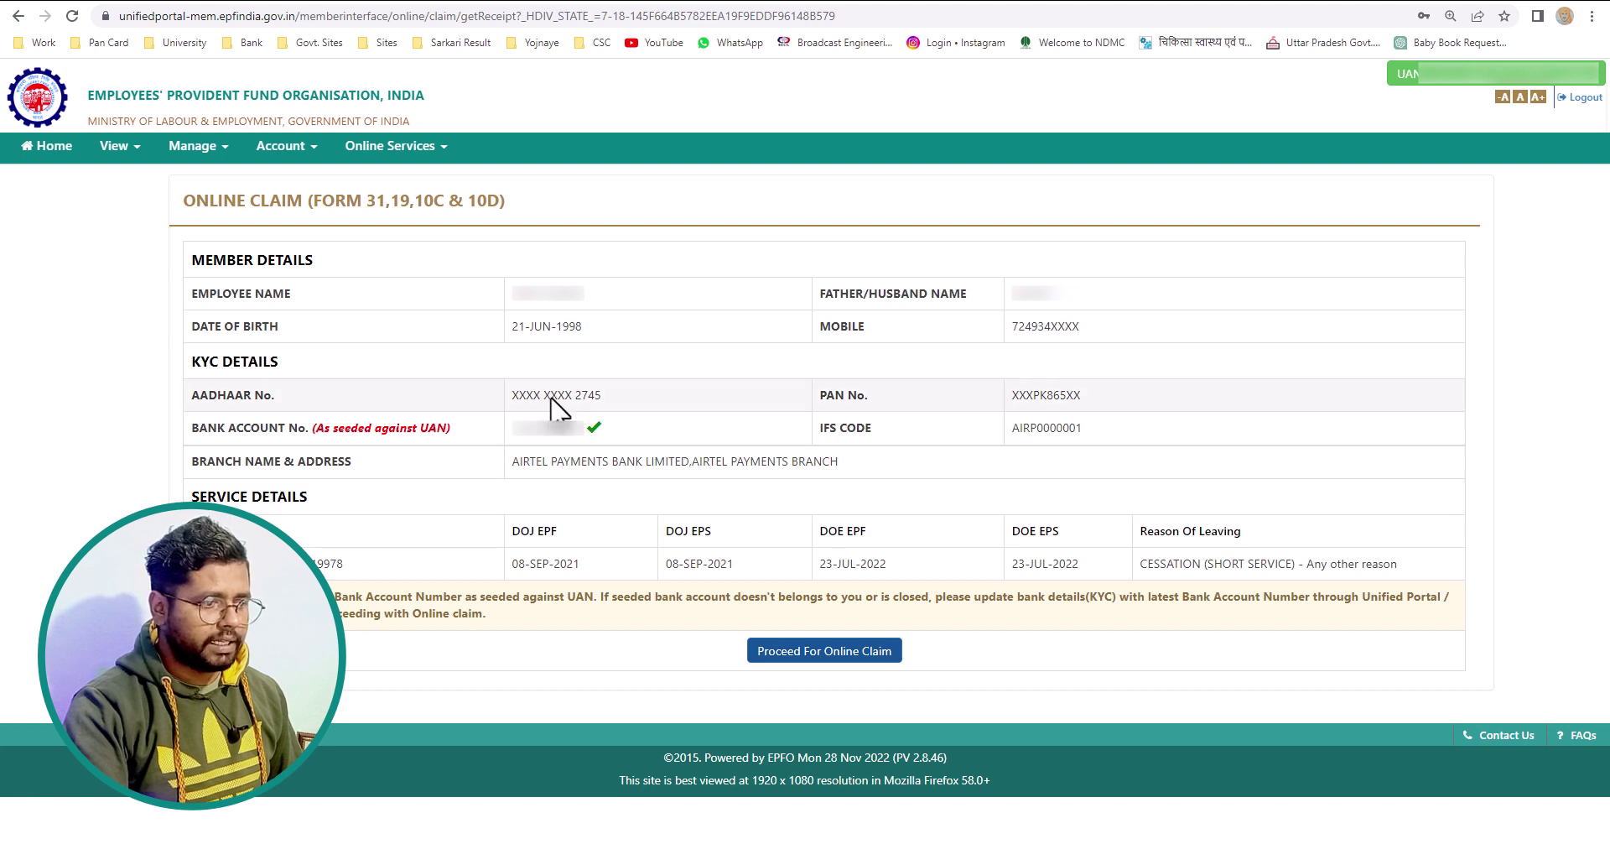
drag(512, 429, 587, 430)
click(591, 429)
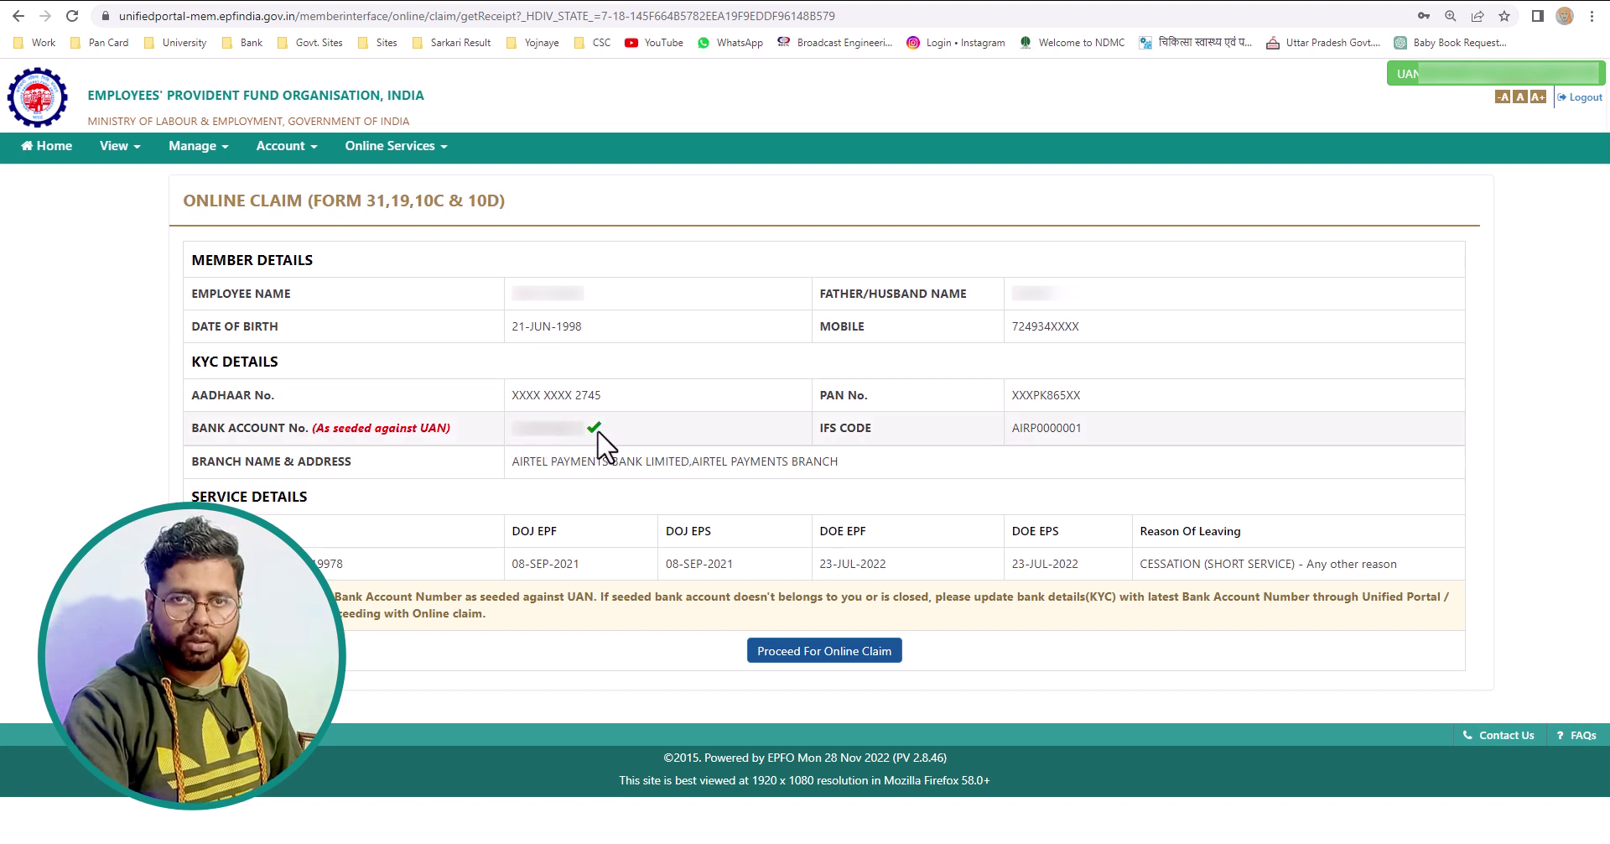
click(808, 662)
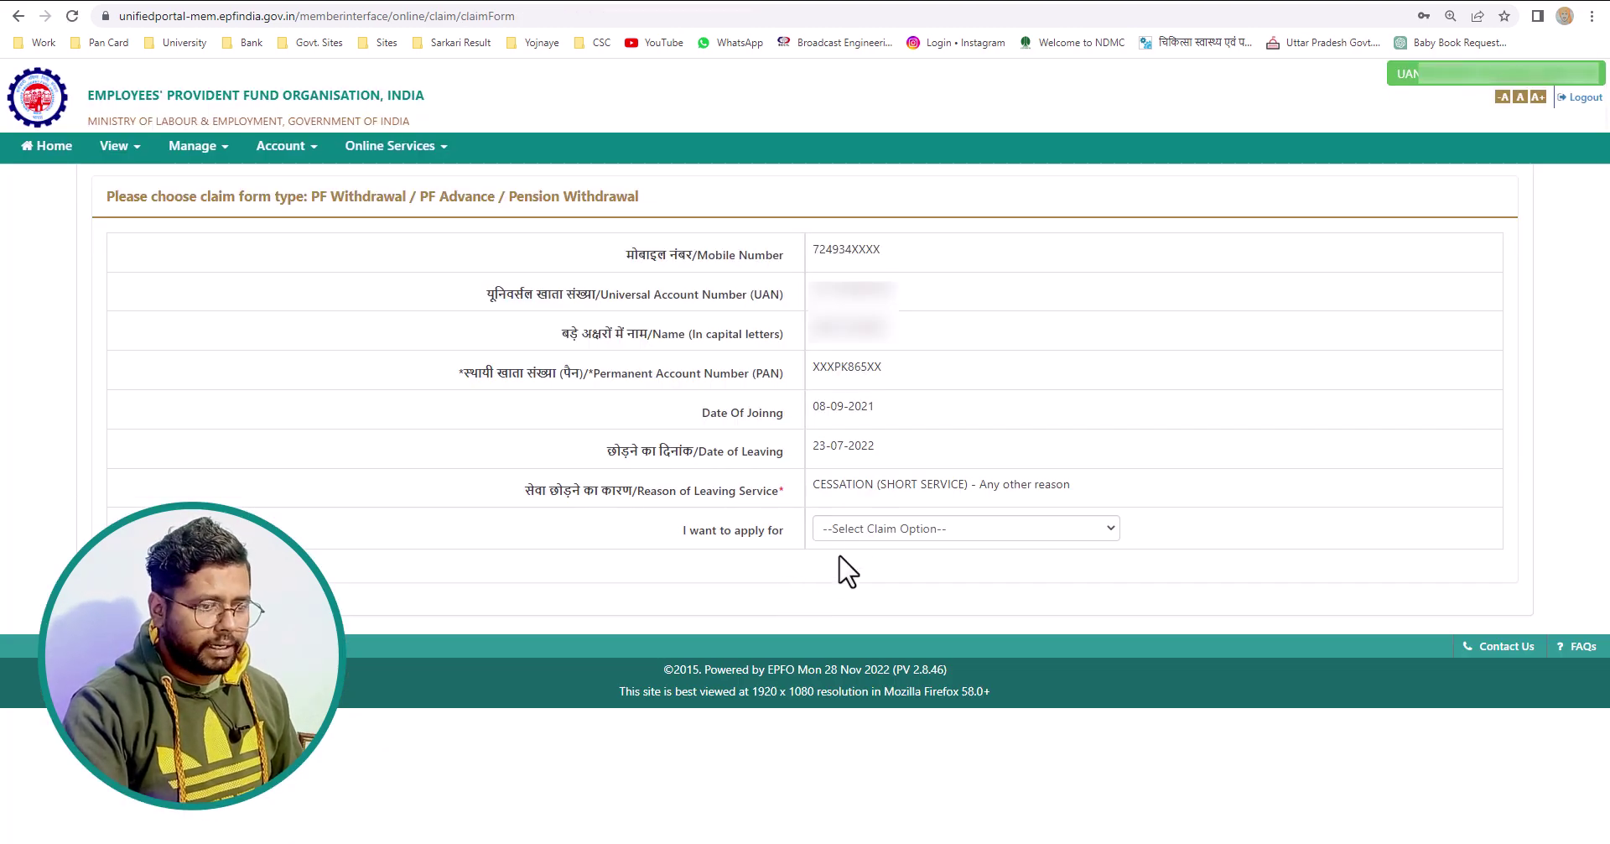
Step: Choose Only Pension Withdrawal (Form-10C) as the claim, fill in the employee's address, and attach passbook.jpg as the passbook scan
drag(680, 537, 863, 538)
click(881, 530)
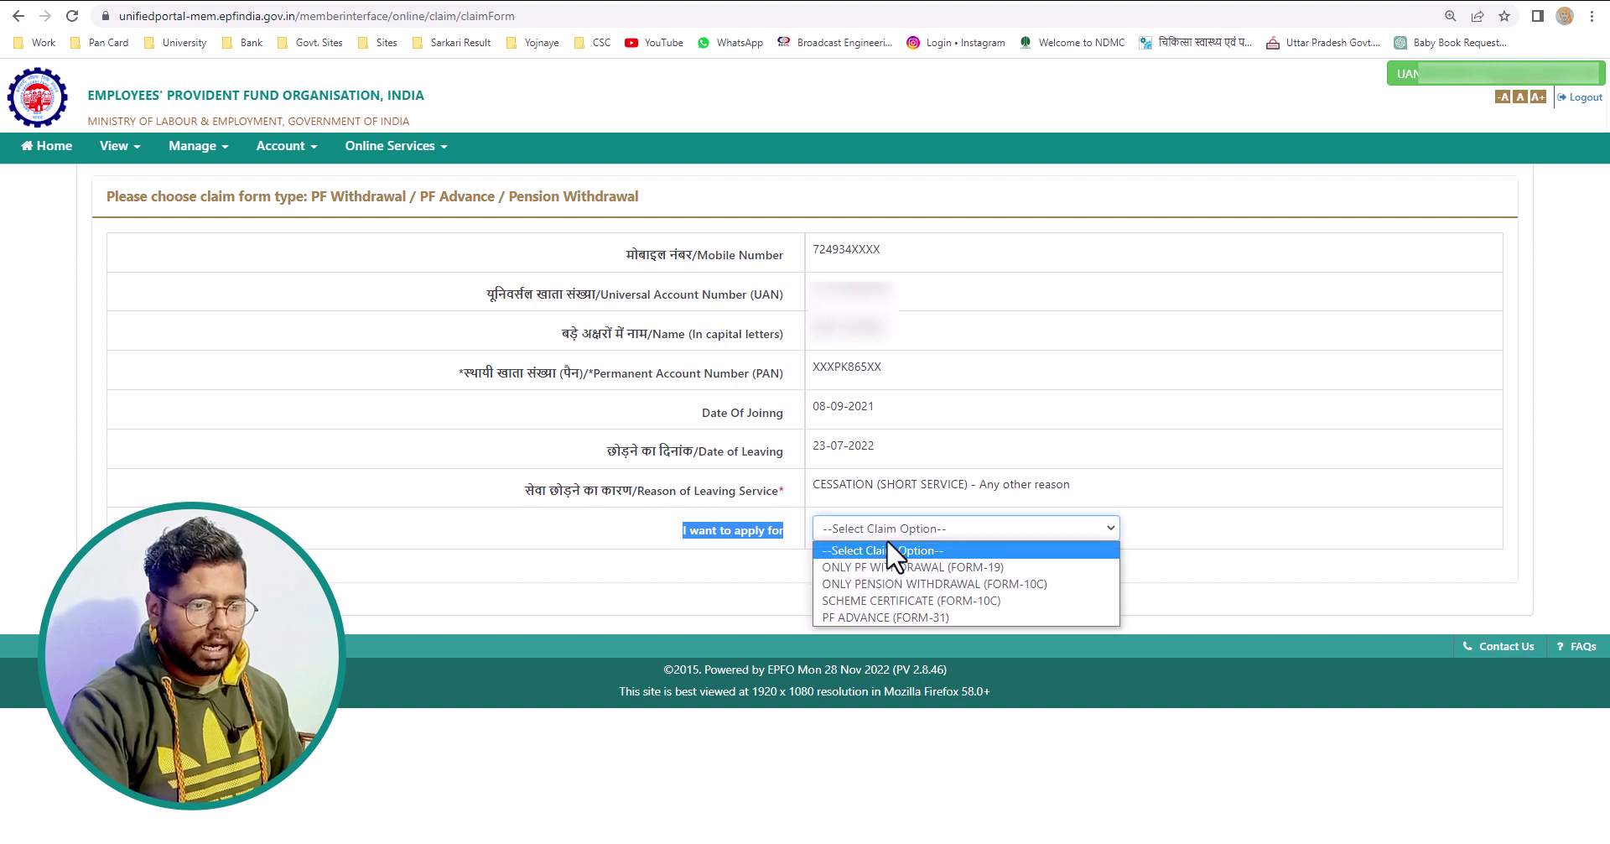
click(923, 582)
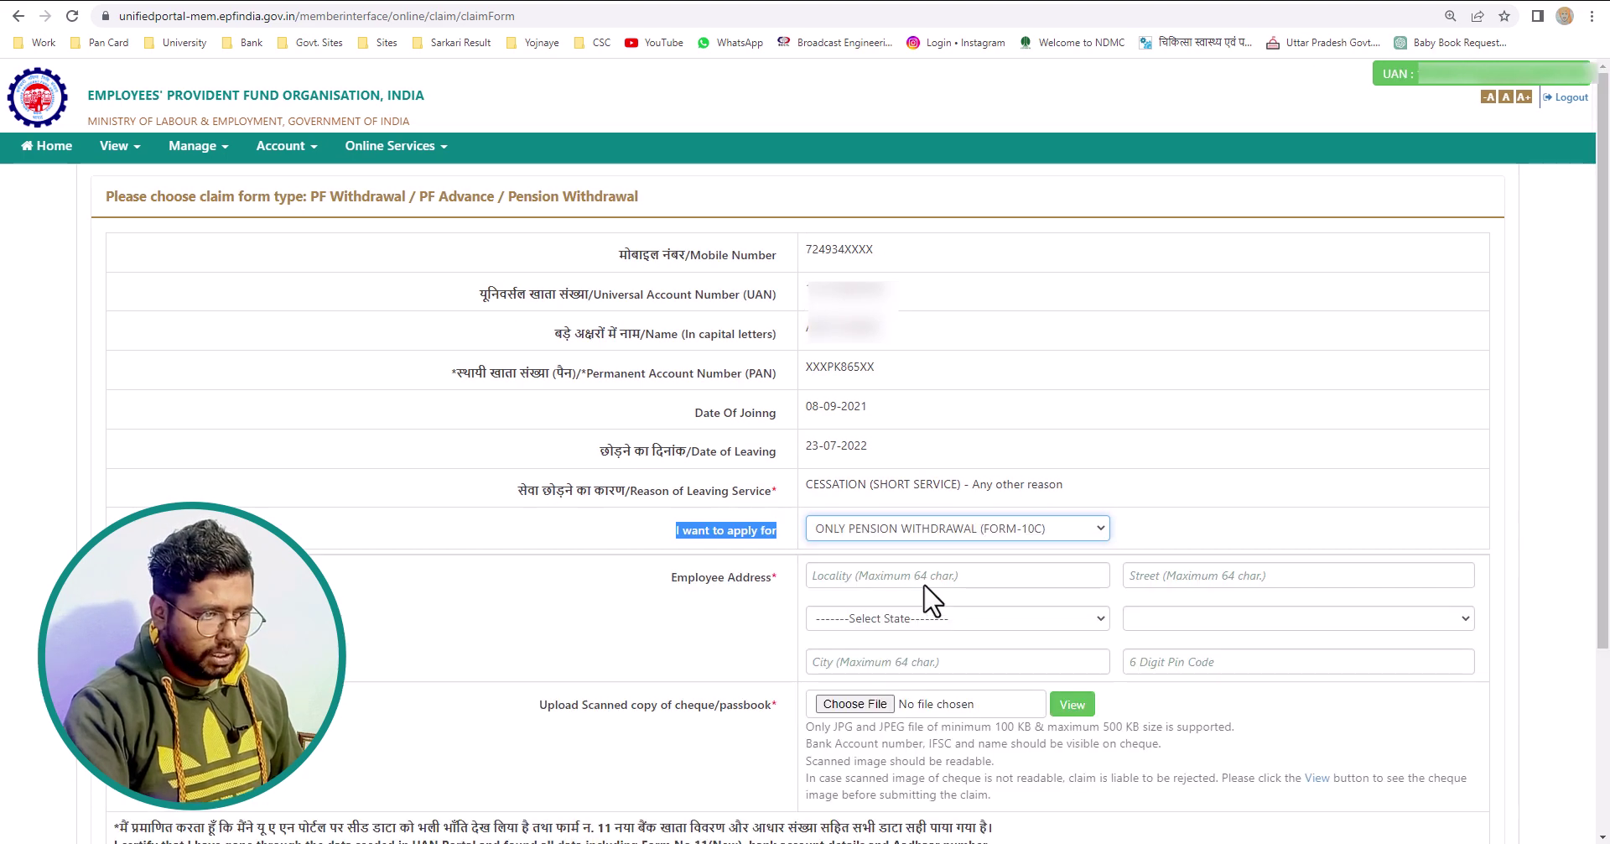
scroll(924, 584, down, 2)
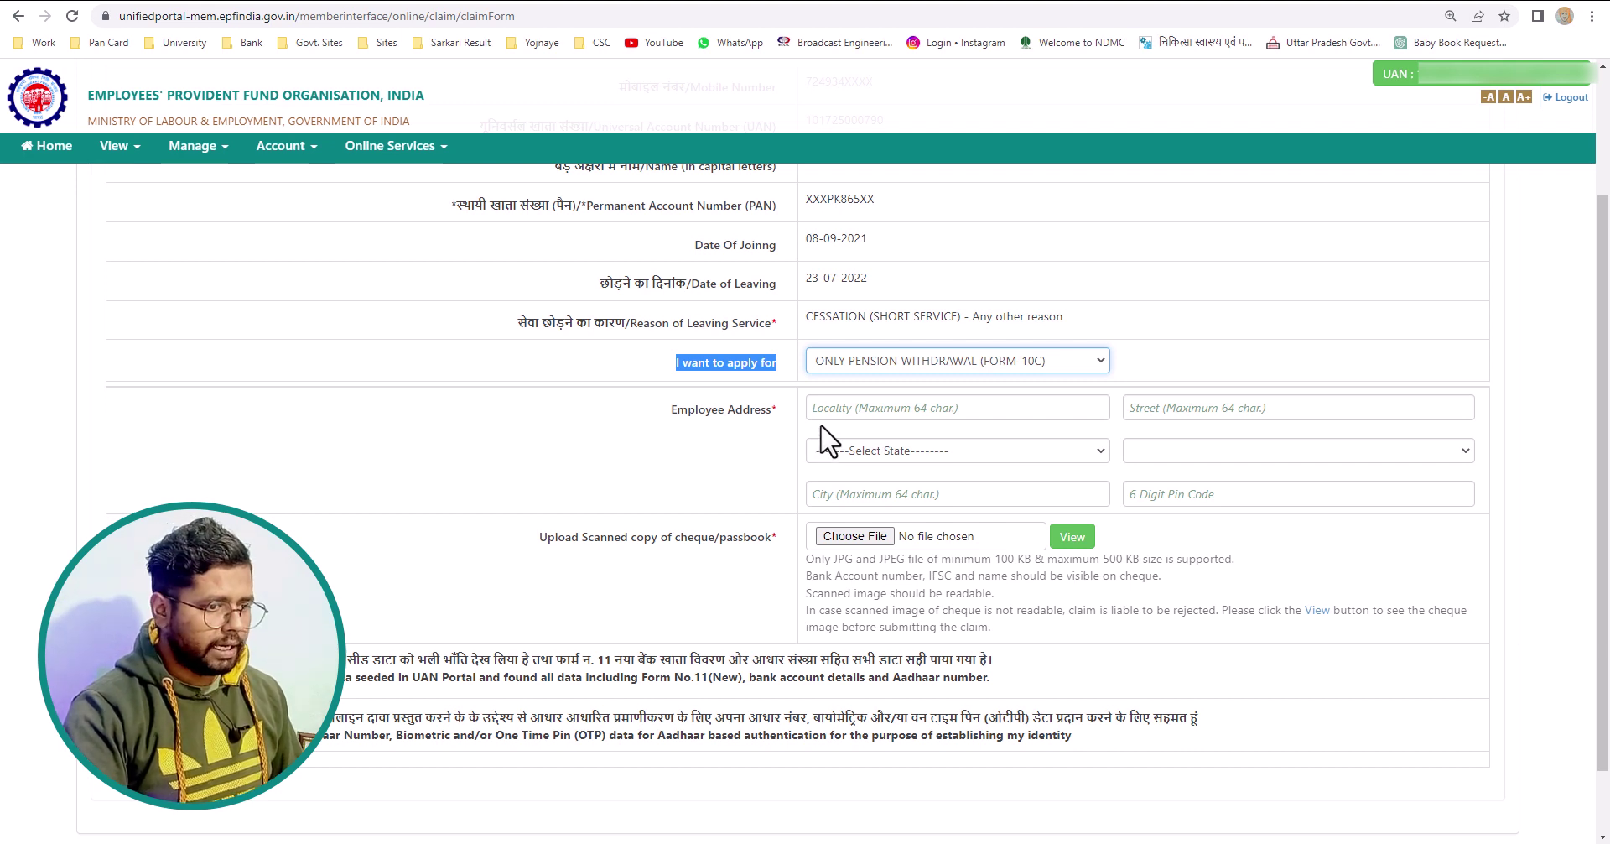
click(837, 409)
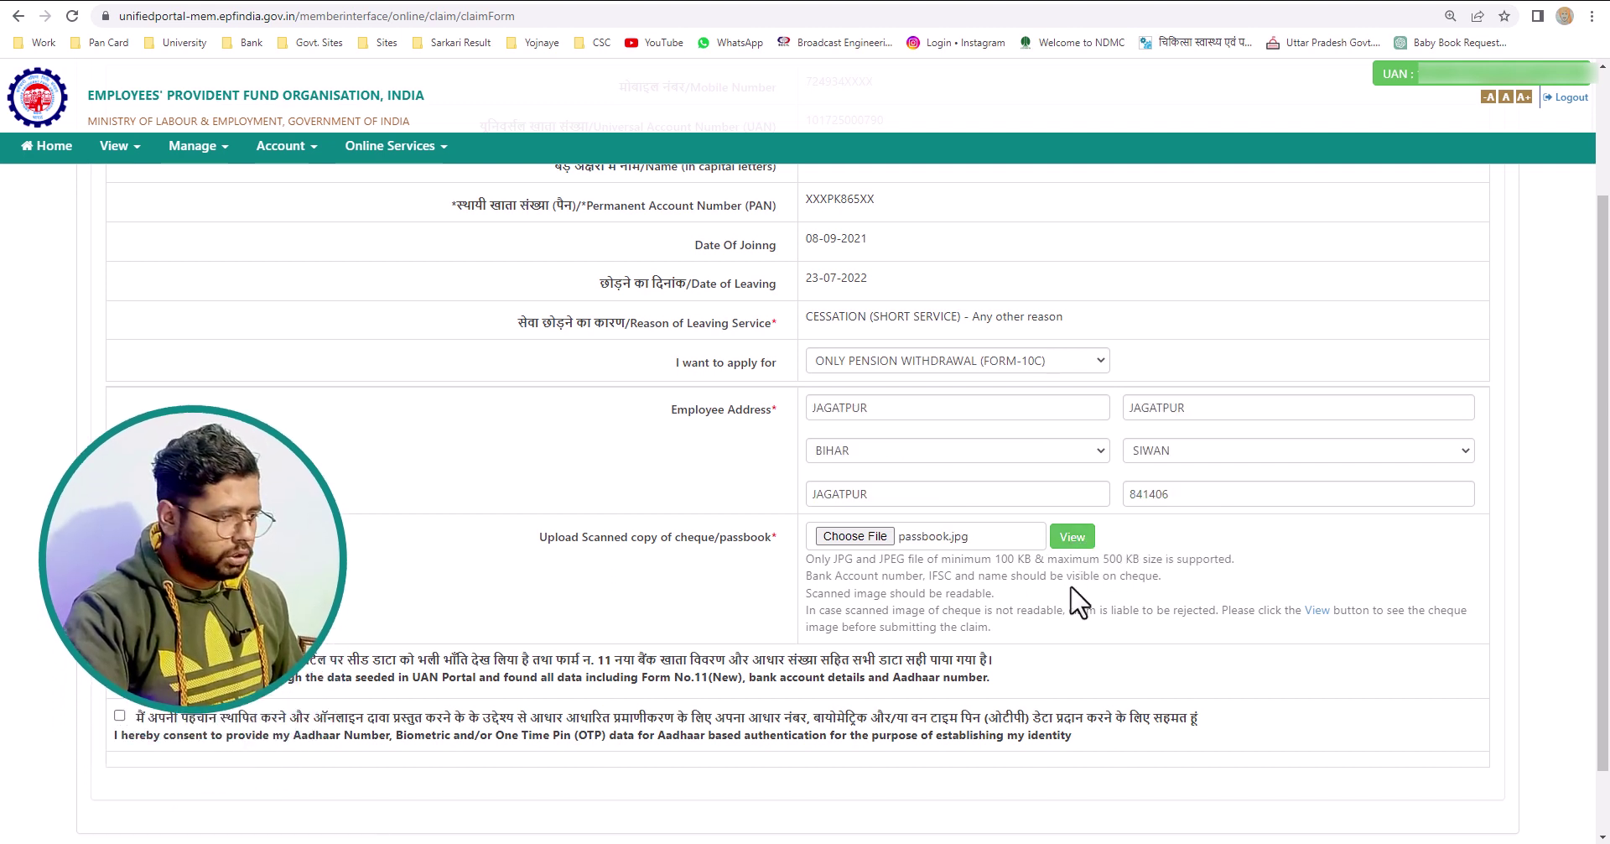
Step: Consent to Aadhaar-based authentication and submit the pension withdrawal claim form with a requested Aadhaar OTP
click(119, 716)
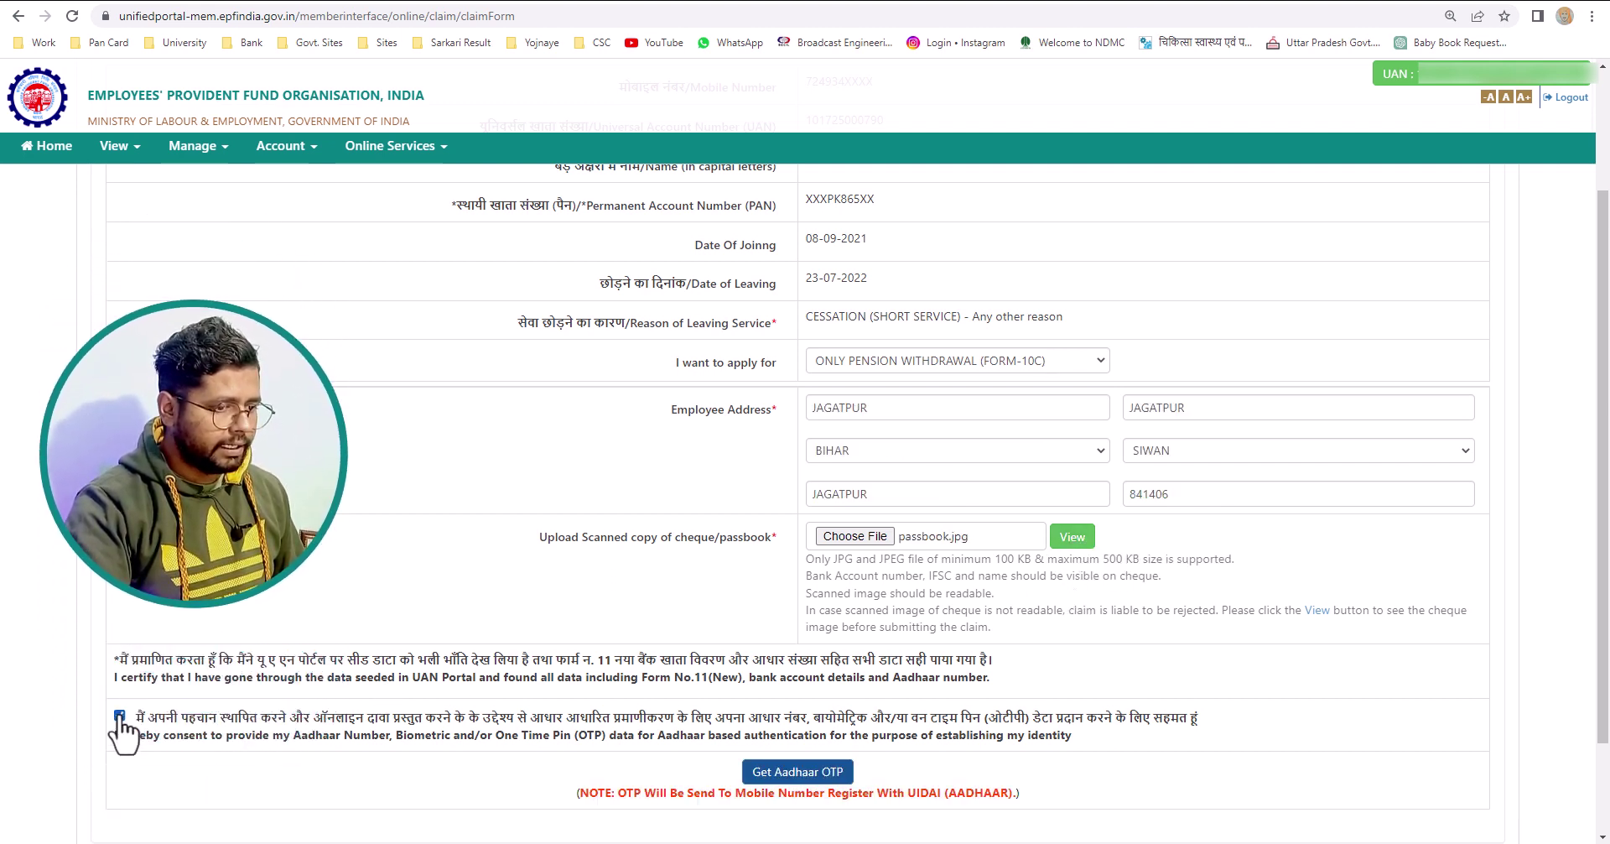
click(795, 773)
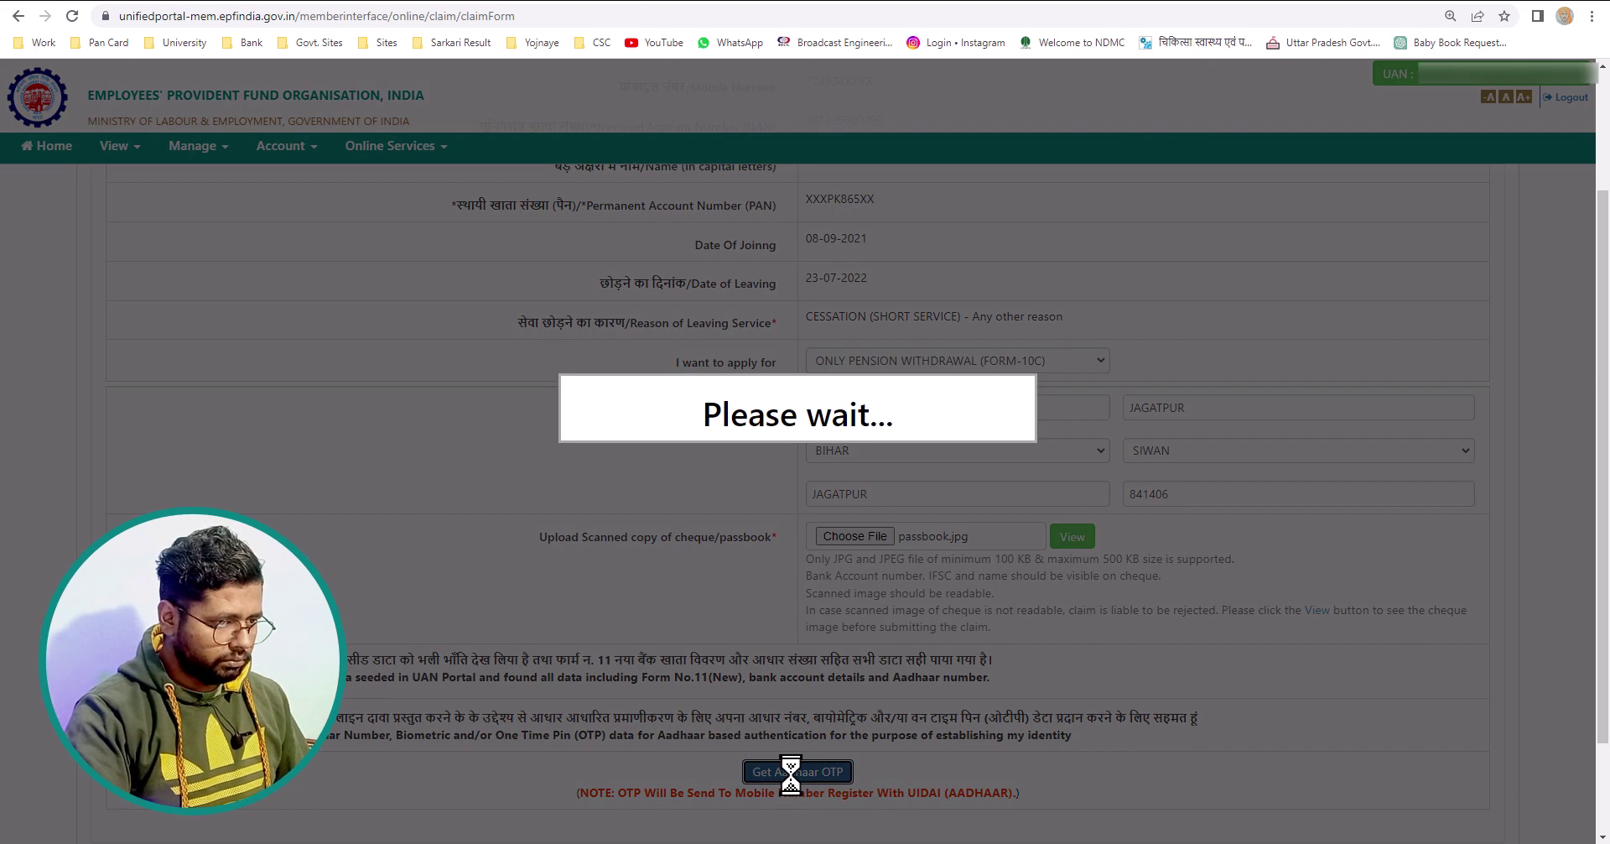
scroll(896, 656, down, 3)
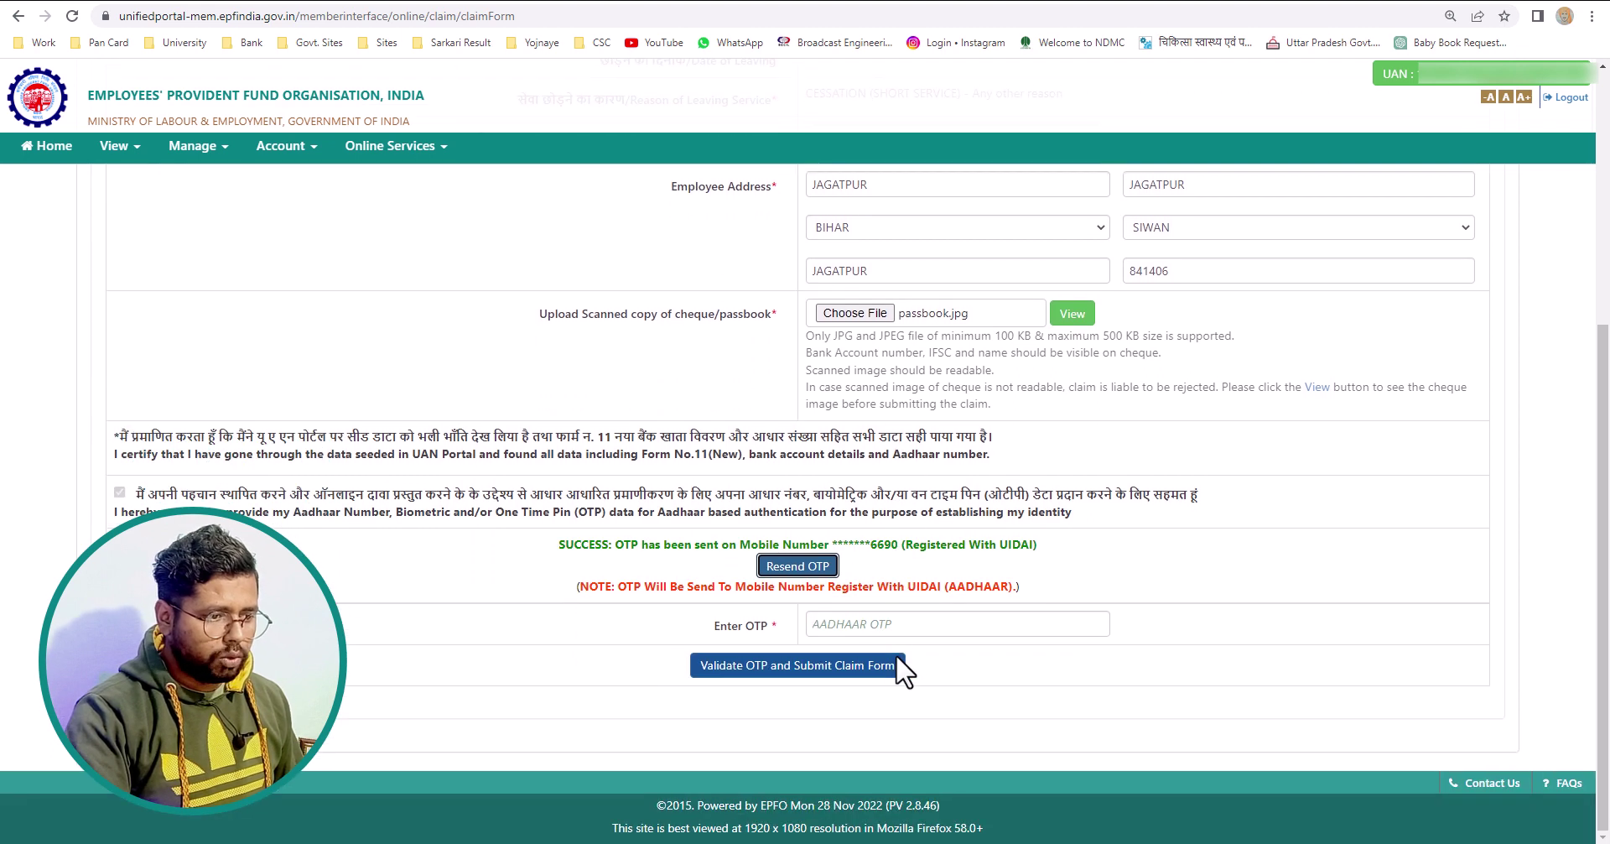
click(837, 624)
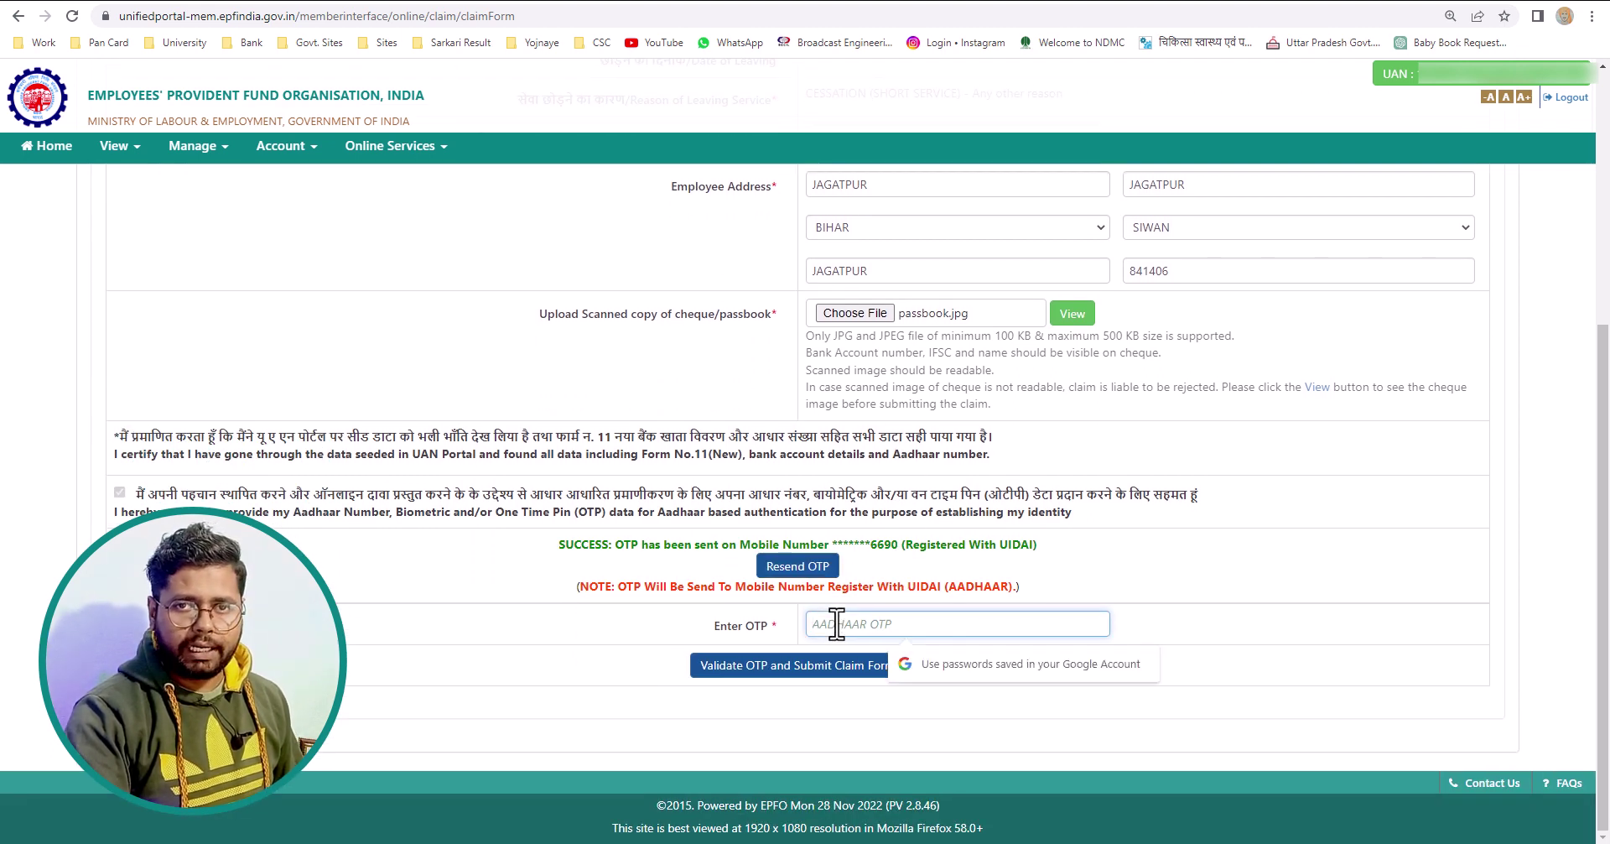
text(******)
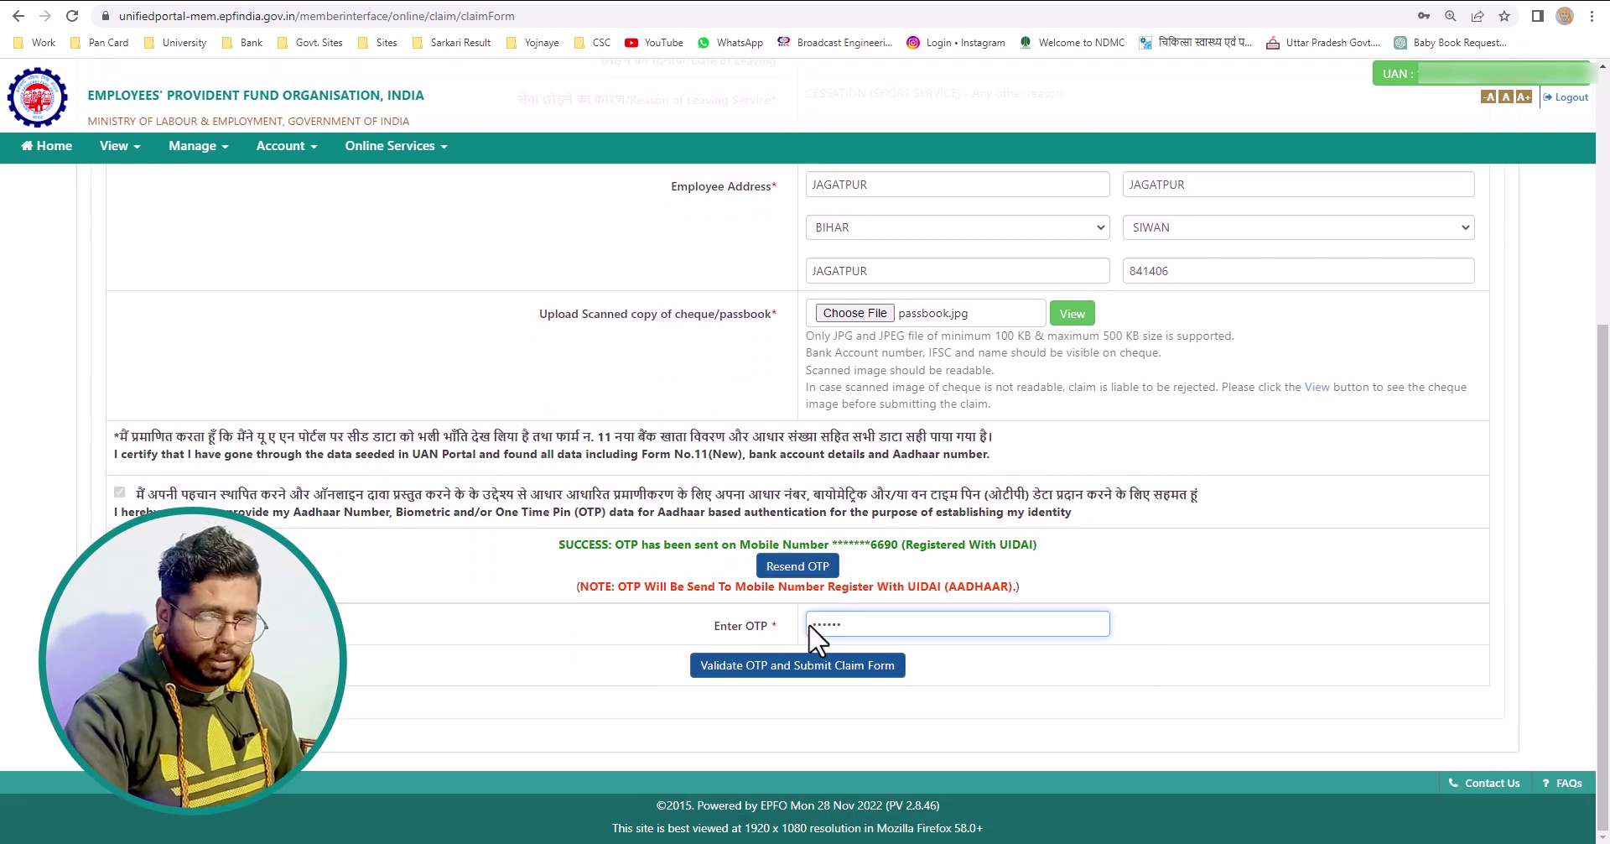
click(787, 669)
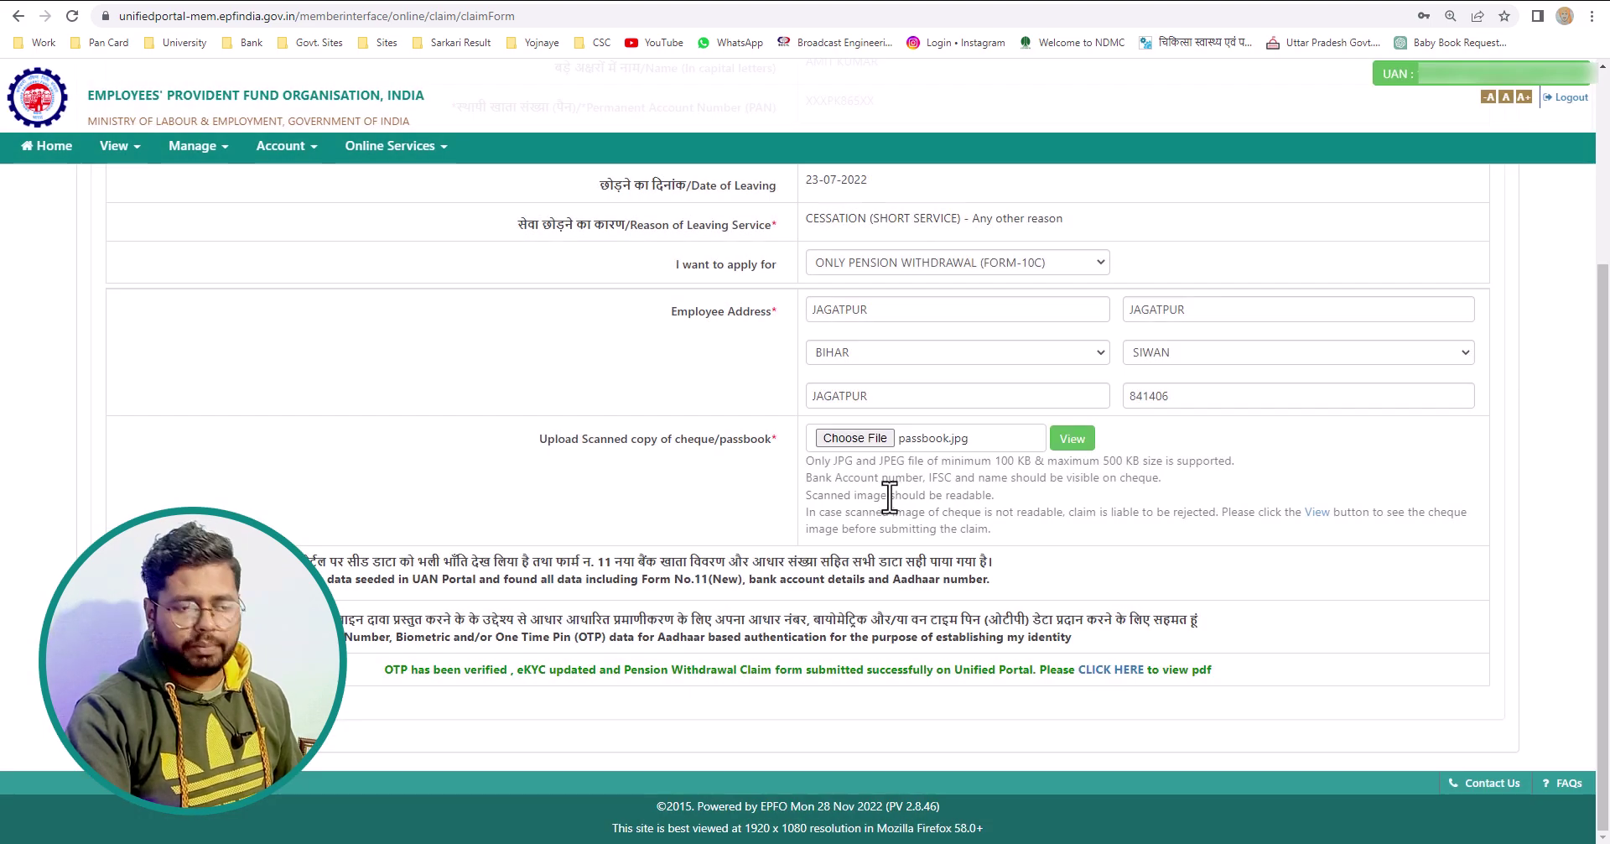
Step: View the PDF of the submitted pension withdrawal claim and close it
click(1110, 669)
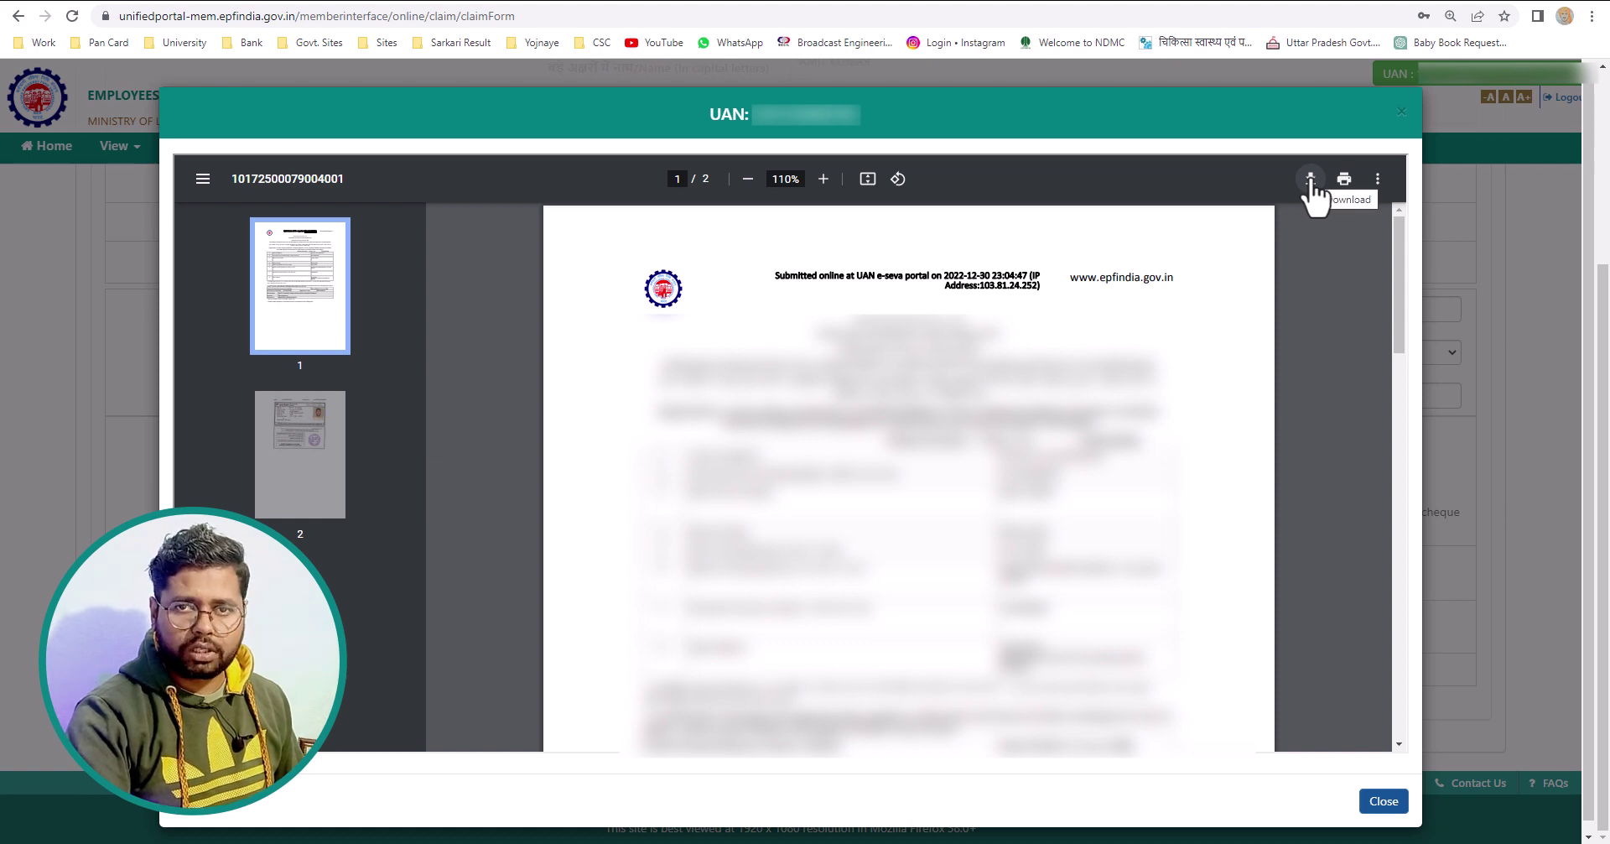
click(1384, 801)
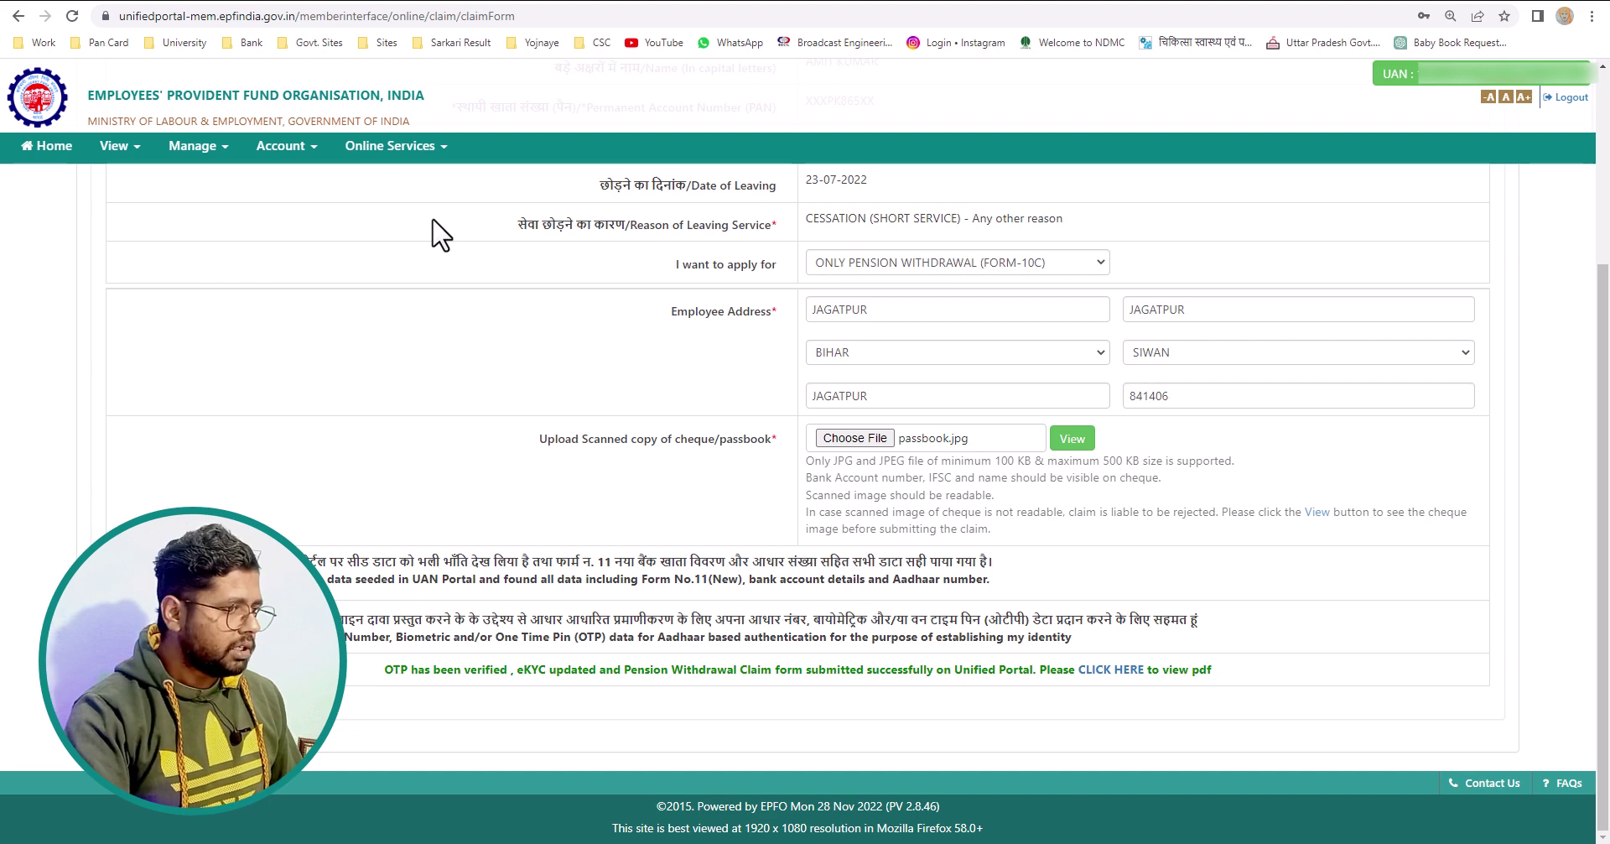
Step: Open the claim tracking page and examine the current status of the Form-10C and Form-19 claims
click(372, 149)
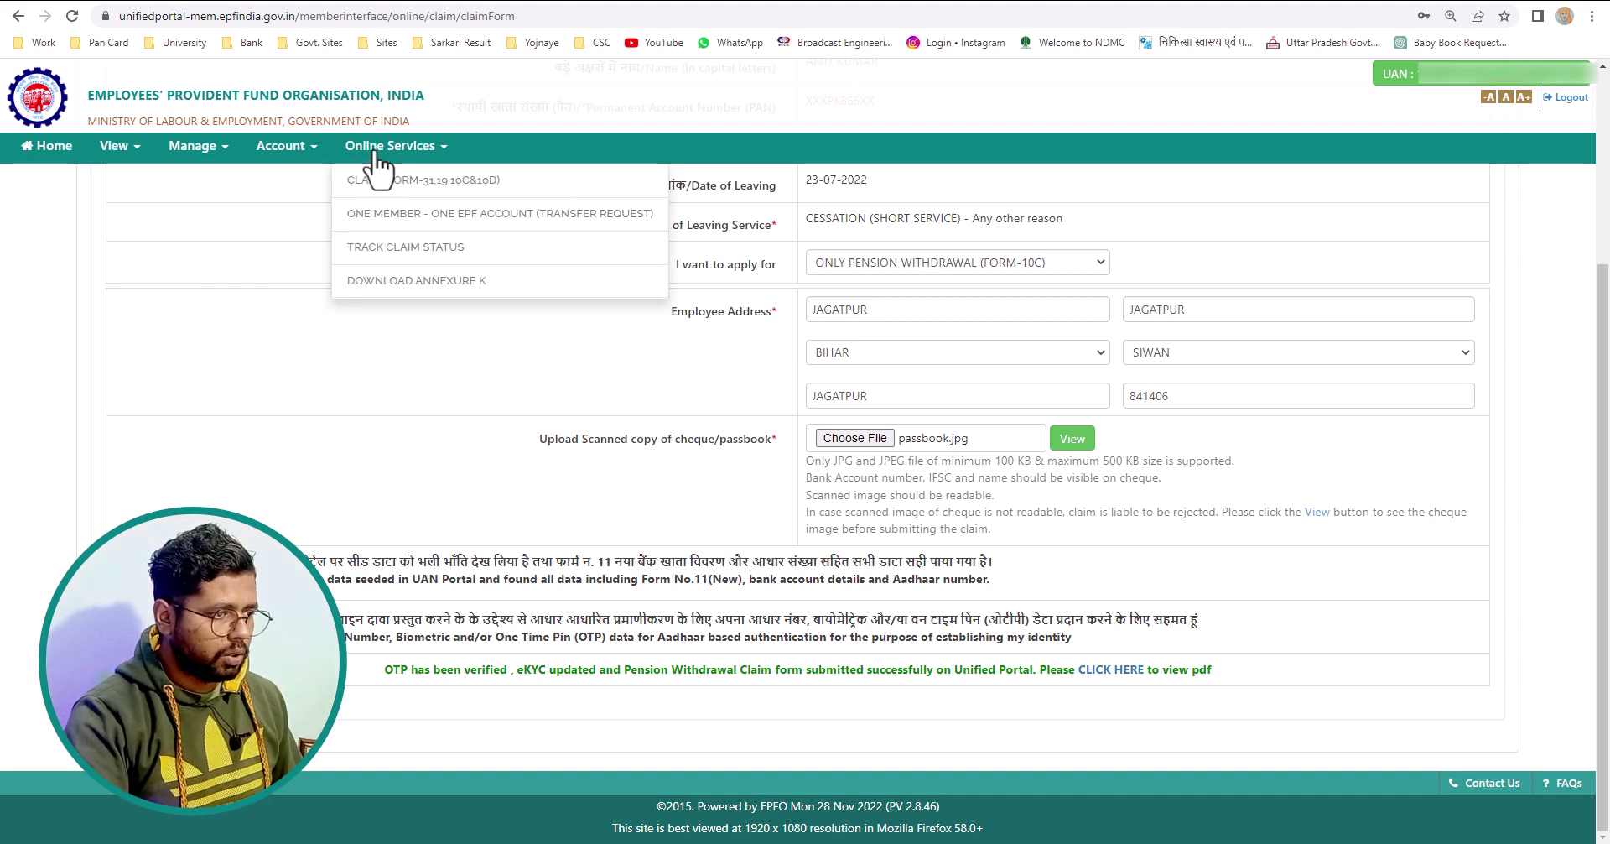
click(388, 256)
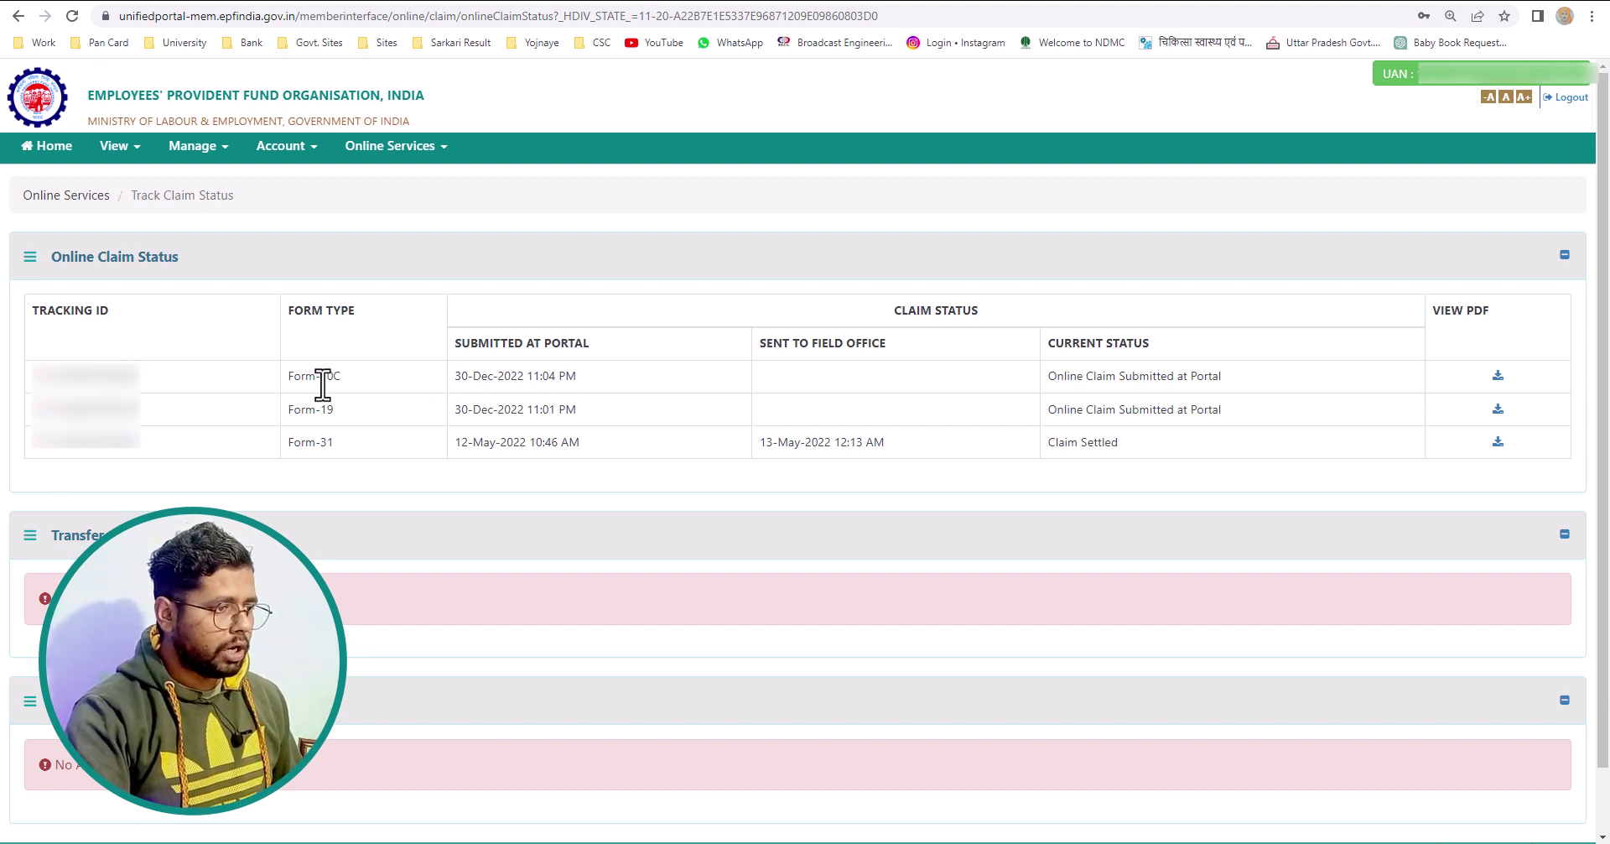
drag(288, 376, 328, 412)
click(292, 429)
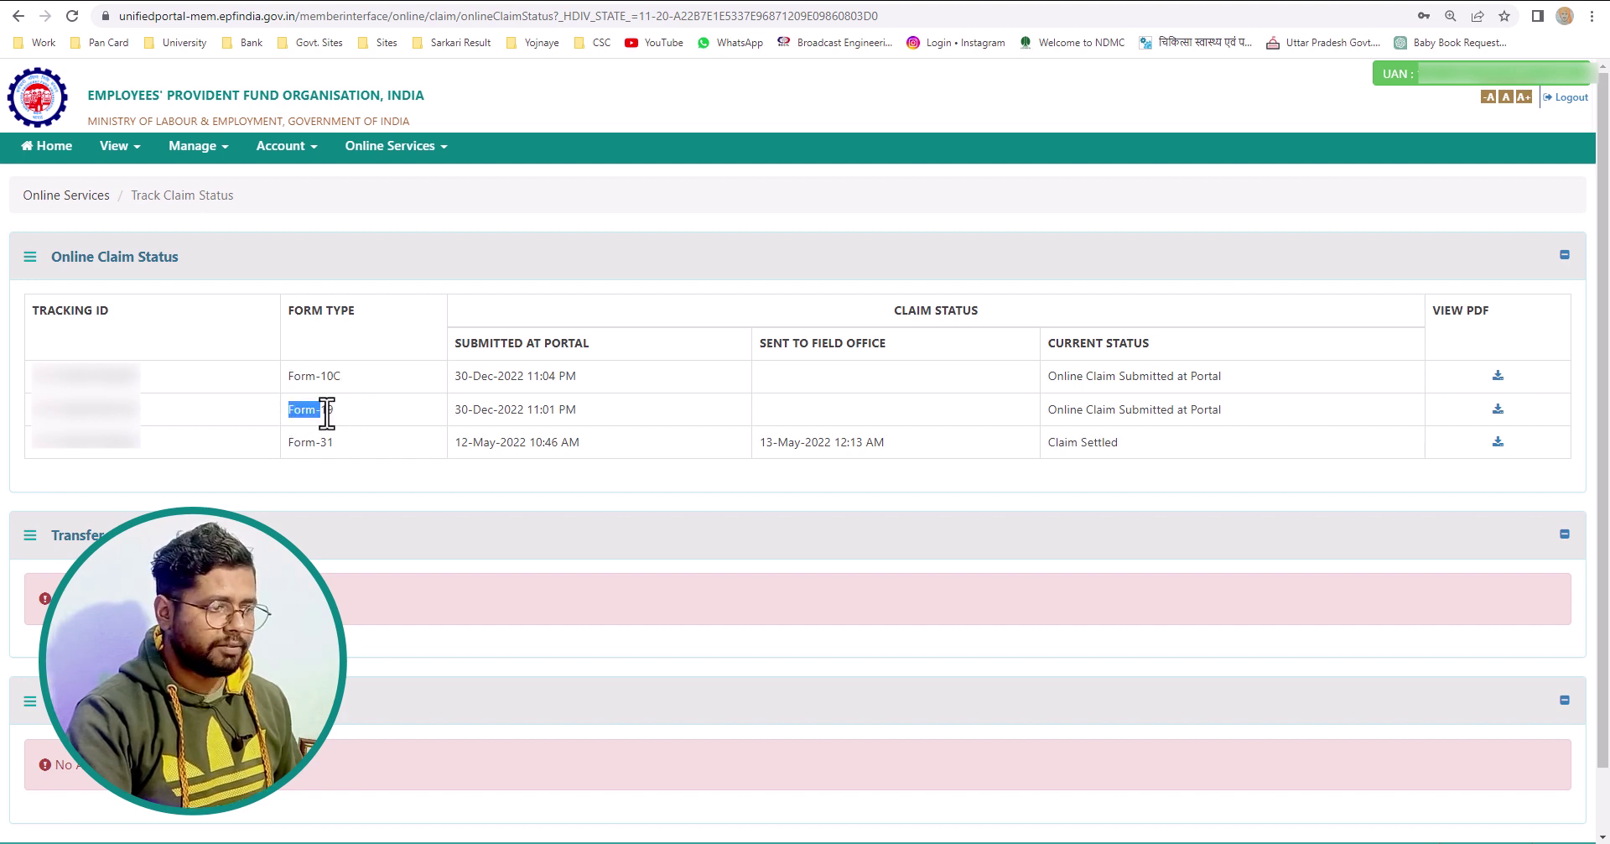
click(1244, 398)
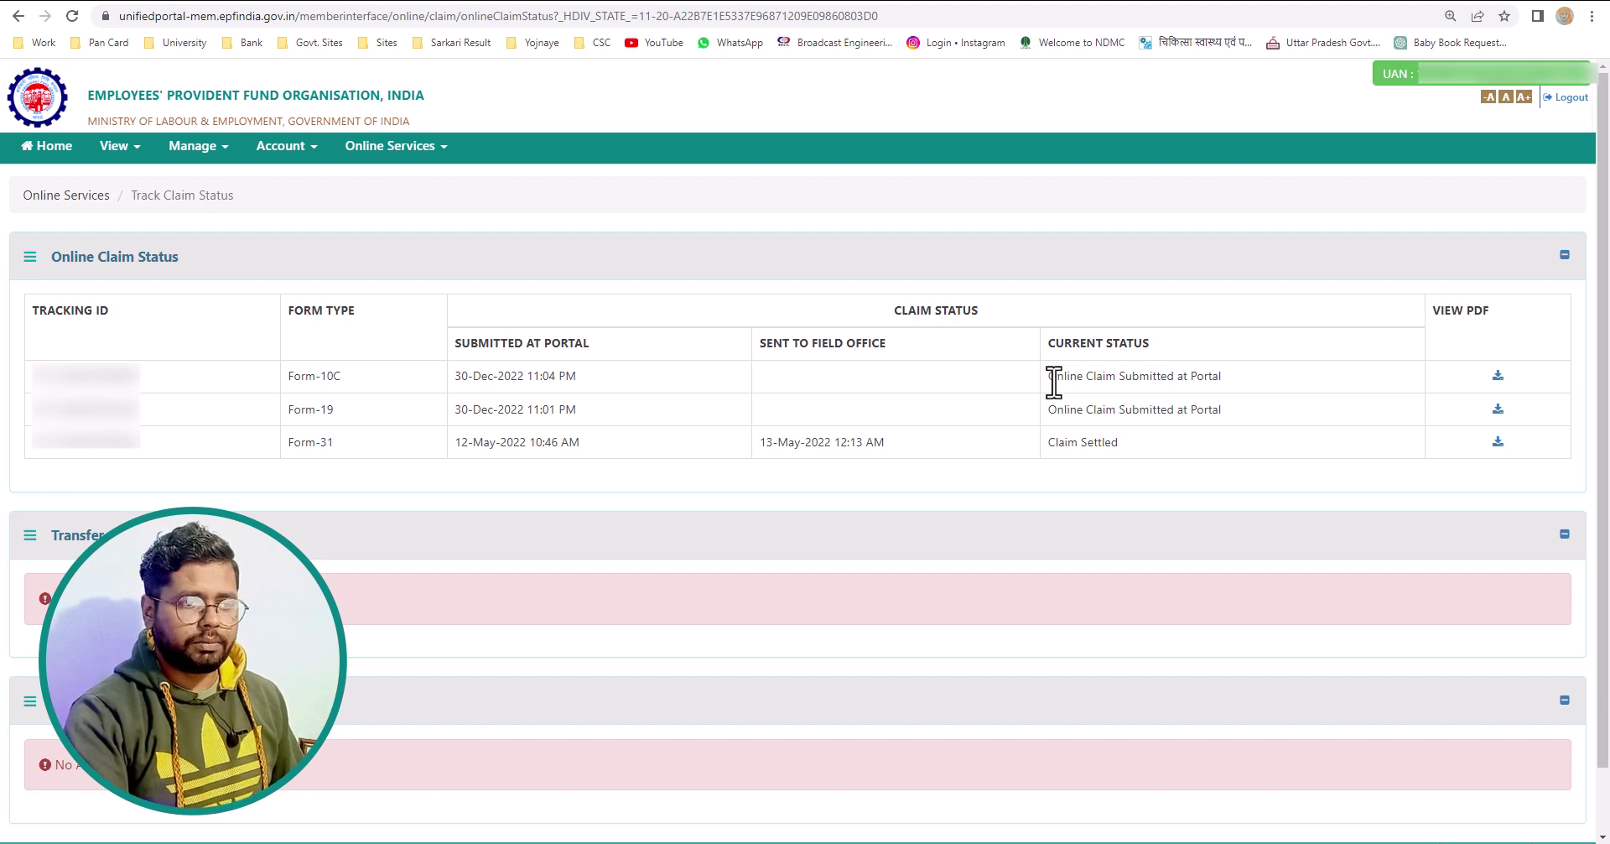
drag(1050, 377, 1136, 378)
click(1149, 381)
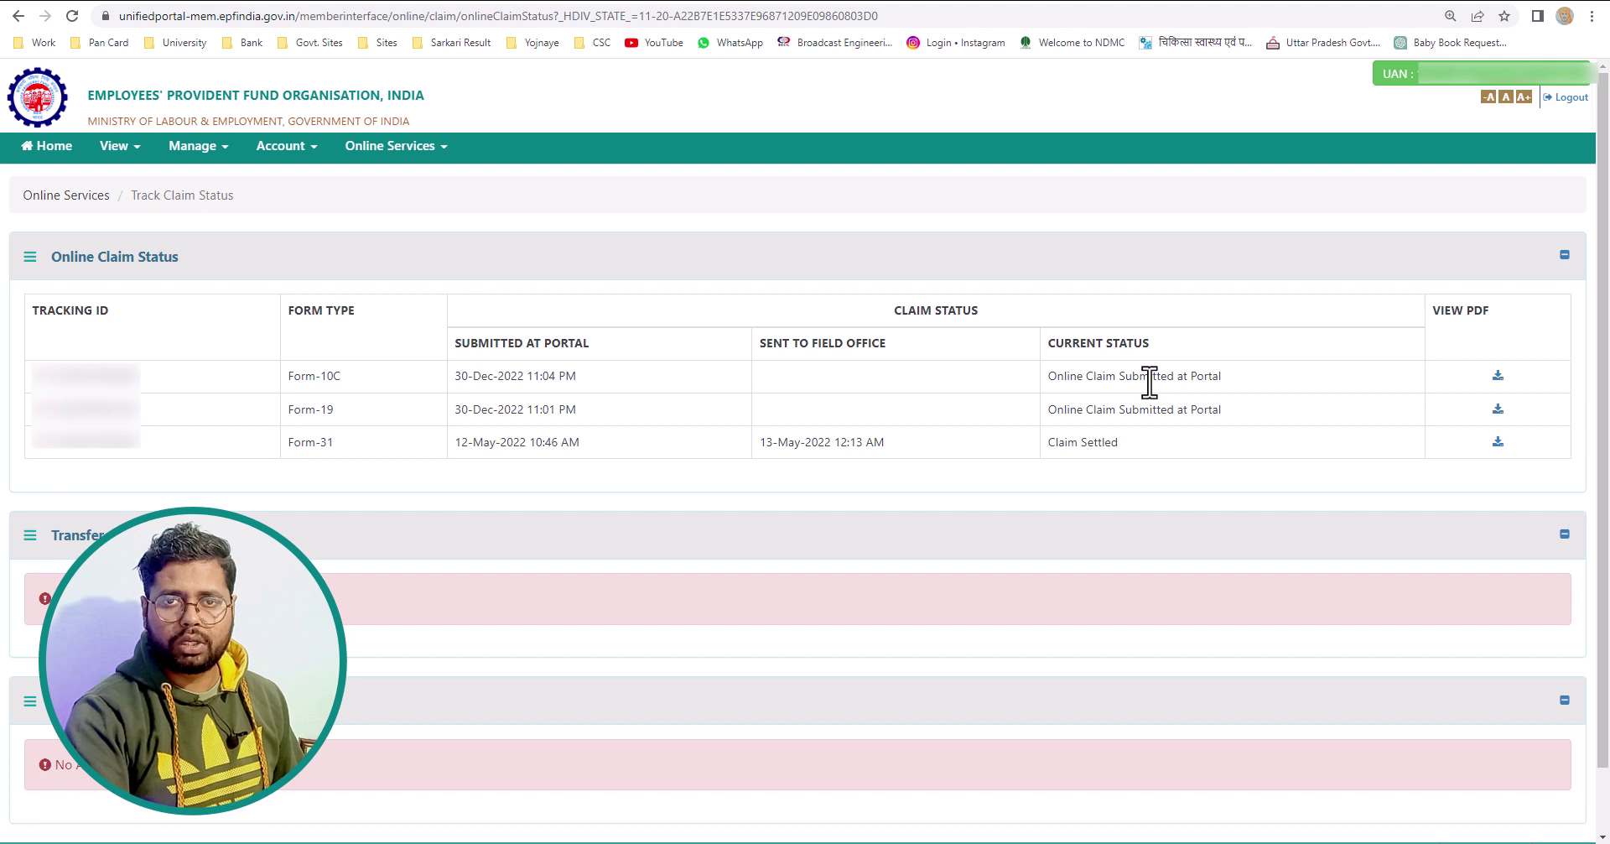